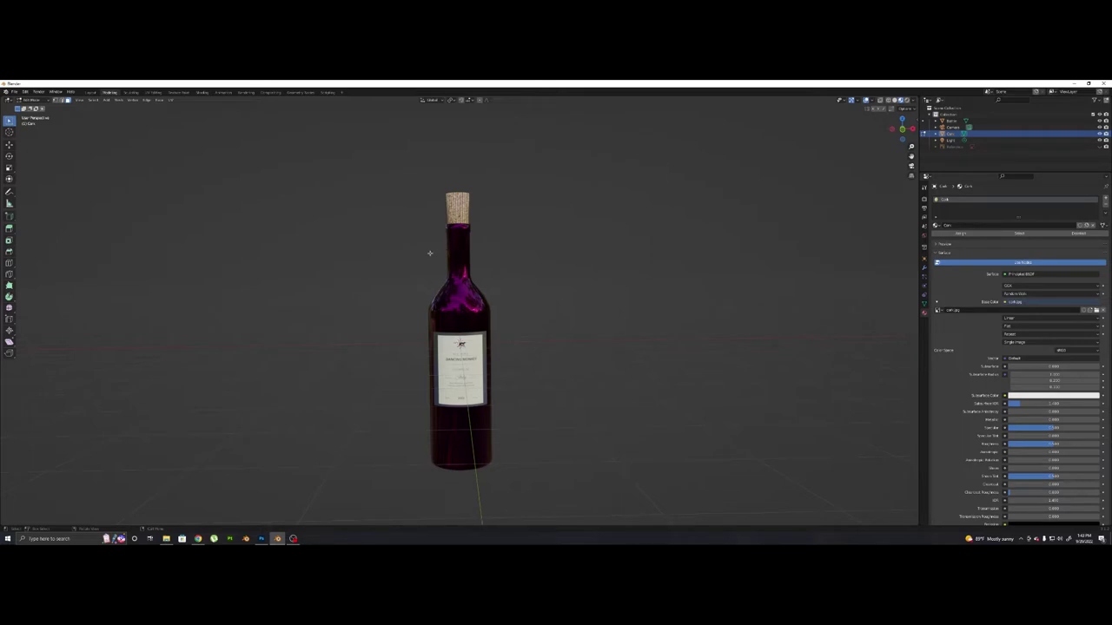
Step: Examine the finished wine bottle model from several angles, including its cork and front label
middle_drag(497, 318, 484, 286)
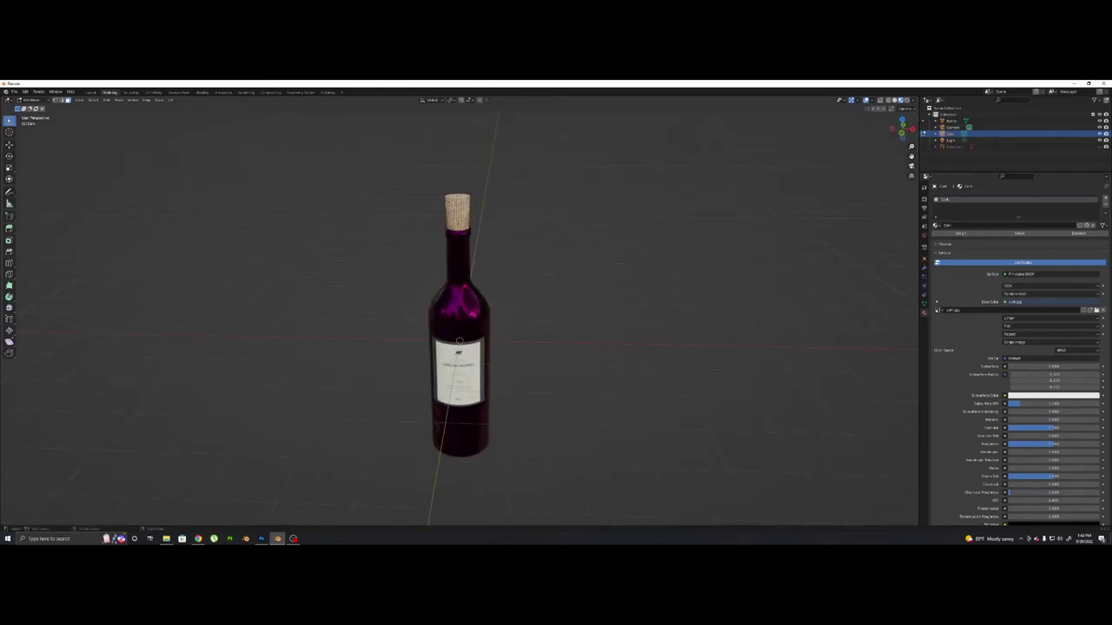
scroll(475, 193, up, 4)
mouse_move(475, 194)
shift+middle_down()
mouse_move(461, 342)
mouse_move(469, 210)
shift+middle_up()
scroll(469, 210, down, 2)
scroll(475, 229, down, 2)
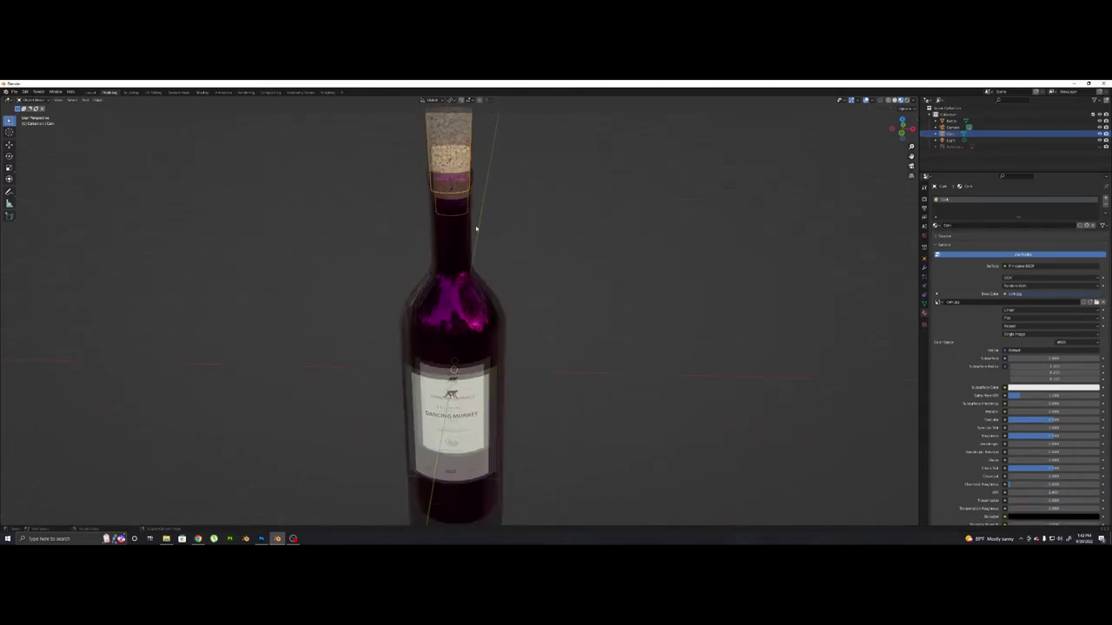
middle_drag(483, 306, 480, 283)
scroll(478, 287, up, 4)
shift+middle_drag(476, 434, 476, 250)
scroll(470, 224, up, 2)
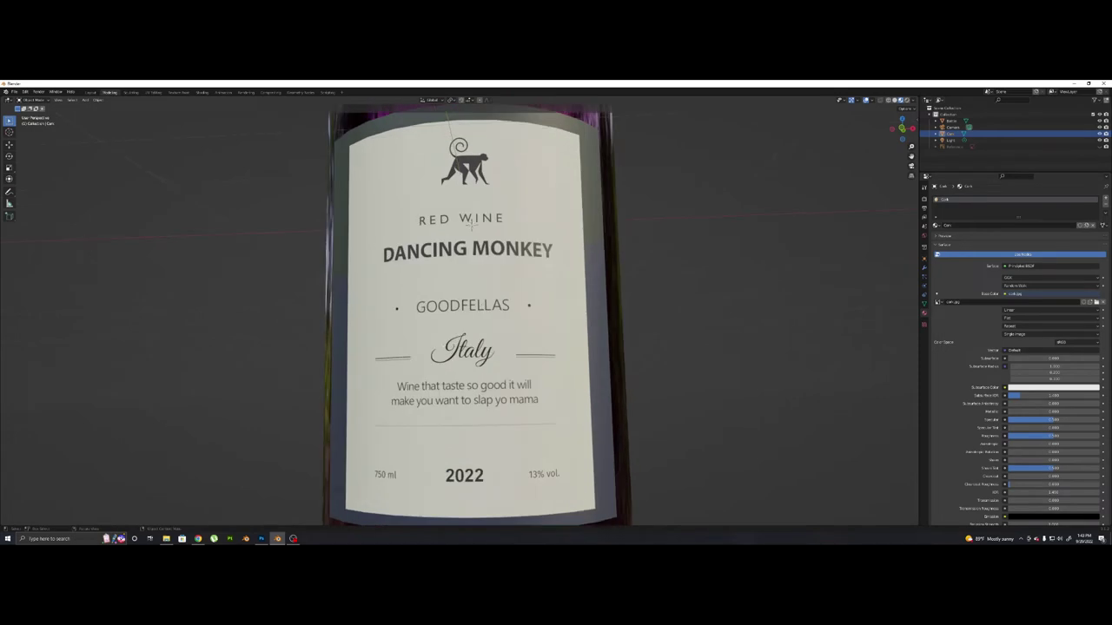
scroll(439, 356, down, 1)
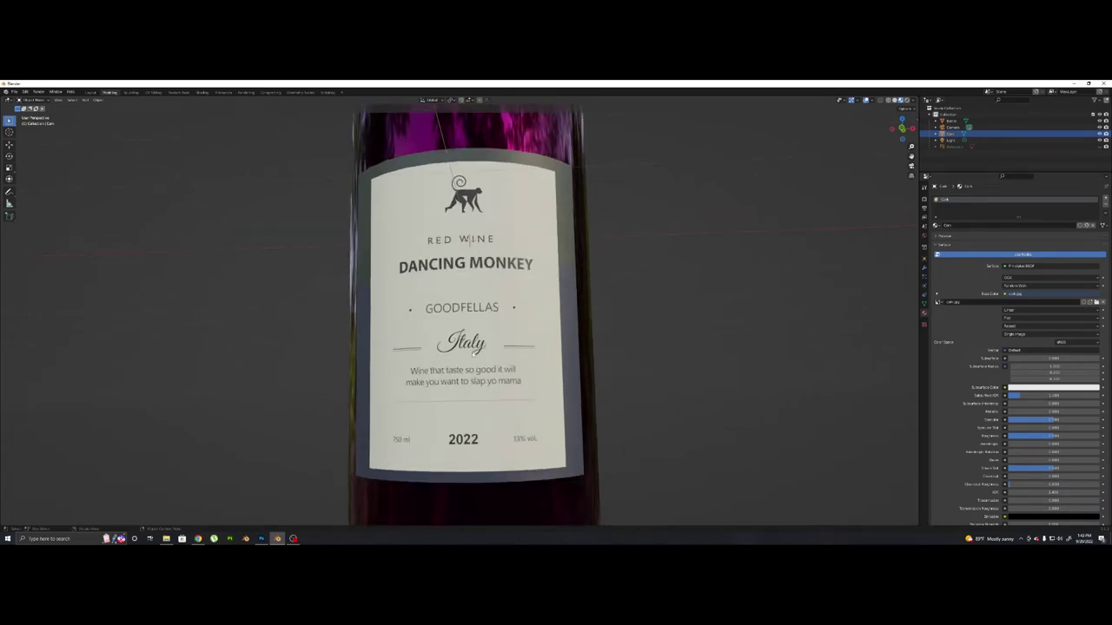
scroll(471, 351, down, 8)
mouse_move(476, 347)
middle_down()
mouse_move(454, 370)
mouse_move(489, 354)
mouse_move(471, 342)
middle_up()
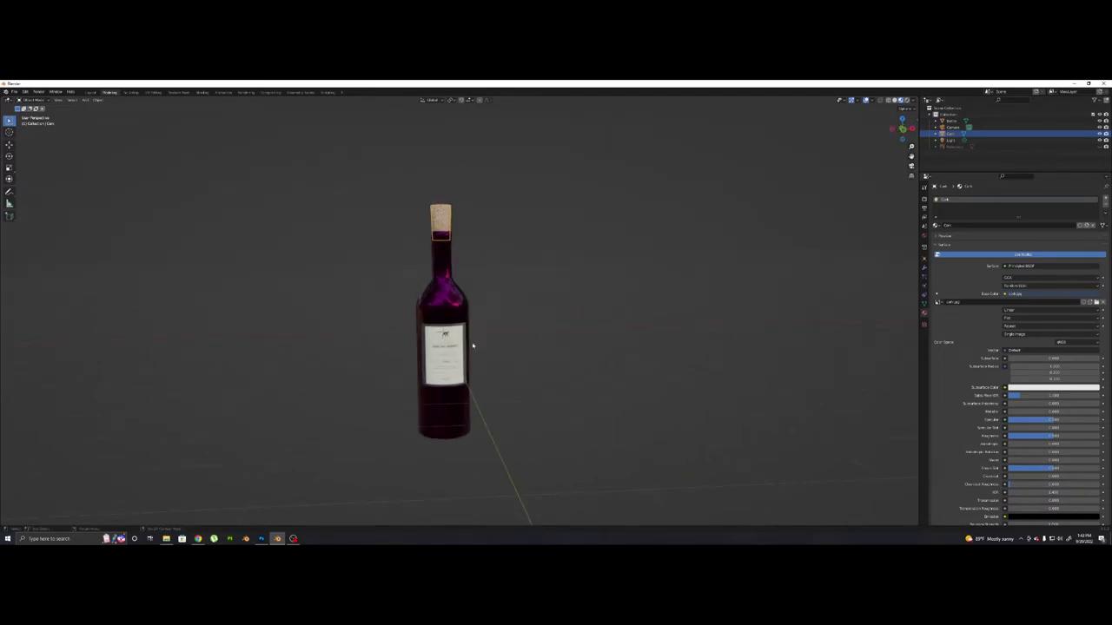
Step: Start a new General file without saving the changes to the current bottle scene
click(14, 91)
mouse_move(24, 102)
click(14, 91)
mouse_move(24, 102)
click(87, 100)
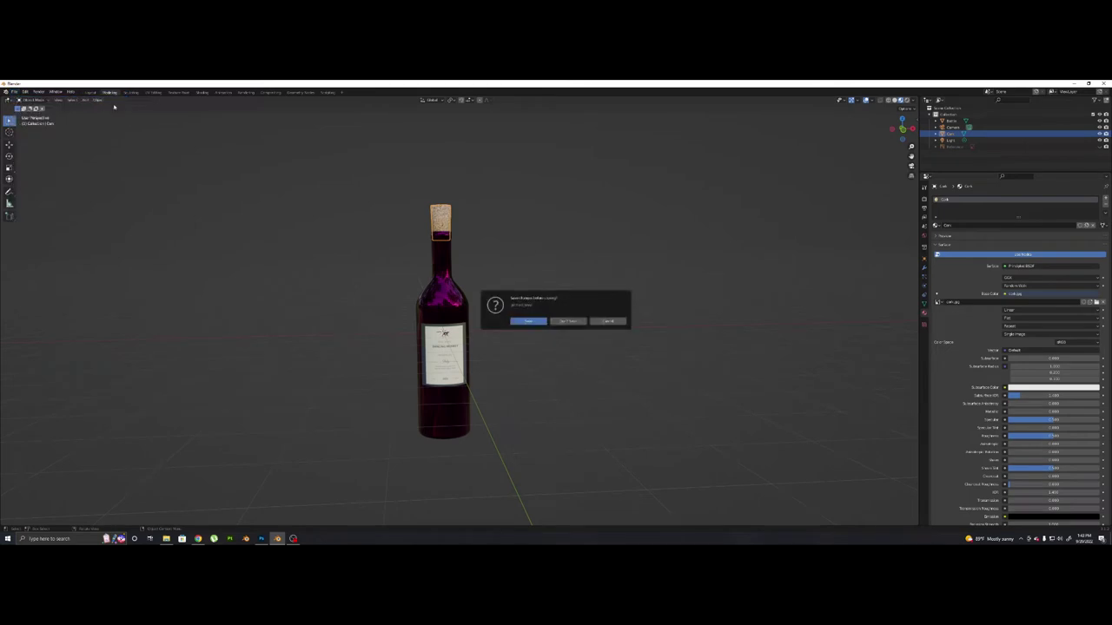
click(566, 322)
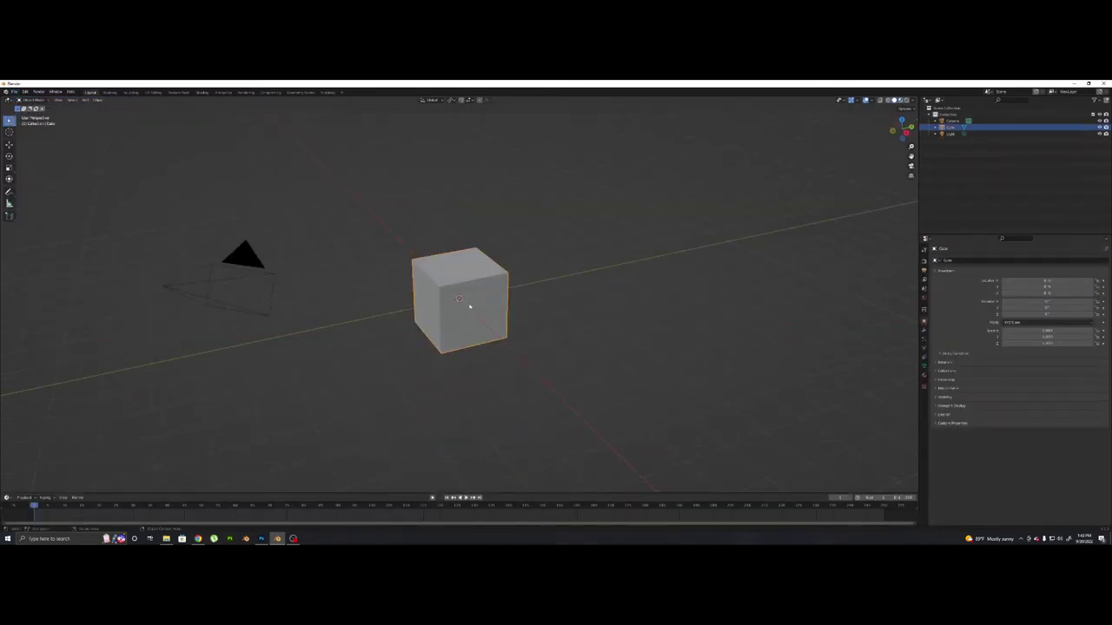
Step: Delete the default cube from the new scene
scroll(472, 306, down, 3)
mouse_move(479, 310)
middle_down()
mouse_move(449, 301)
mouse_move(489, 301)
middle_up()
scroll(482, 303, up, 2)
key(x)
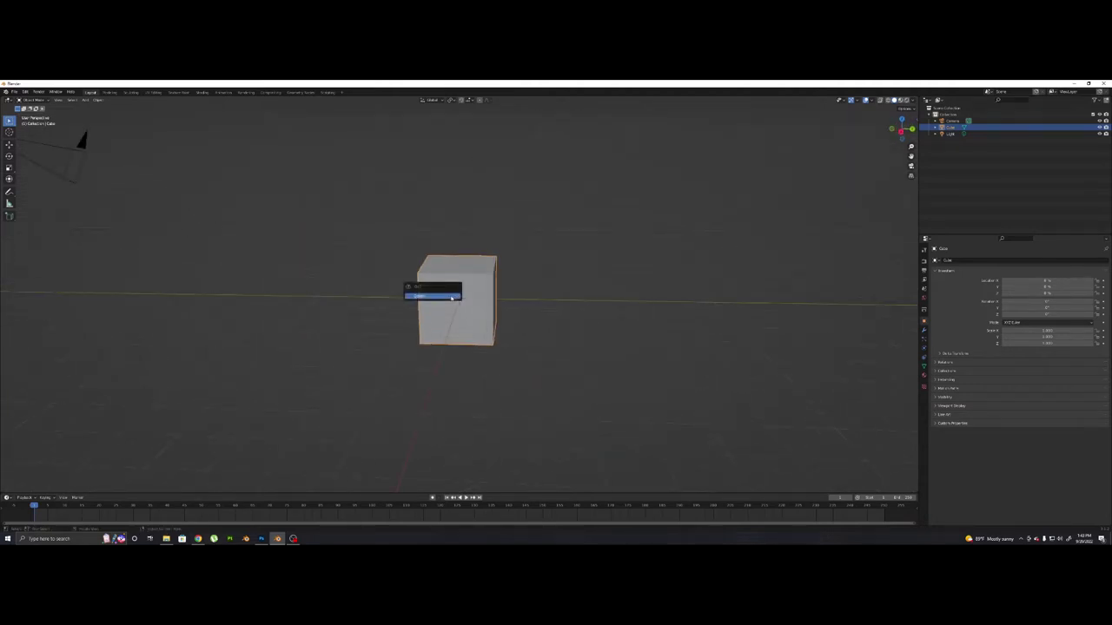
click(432, 297)
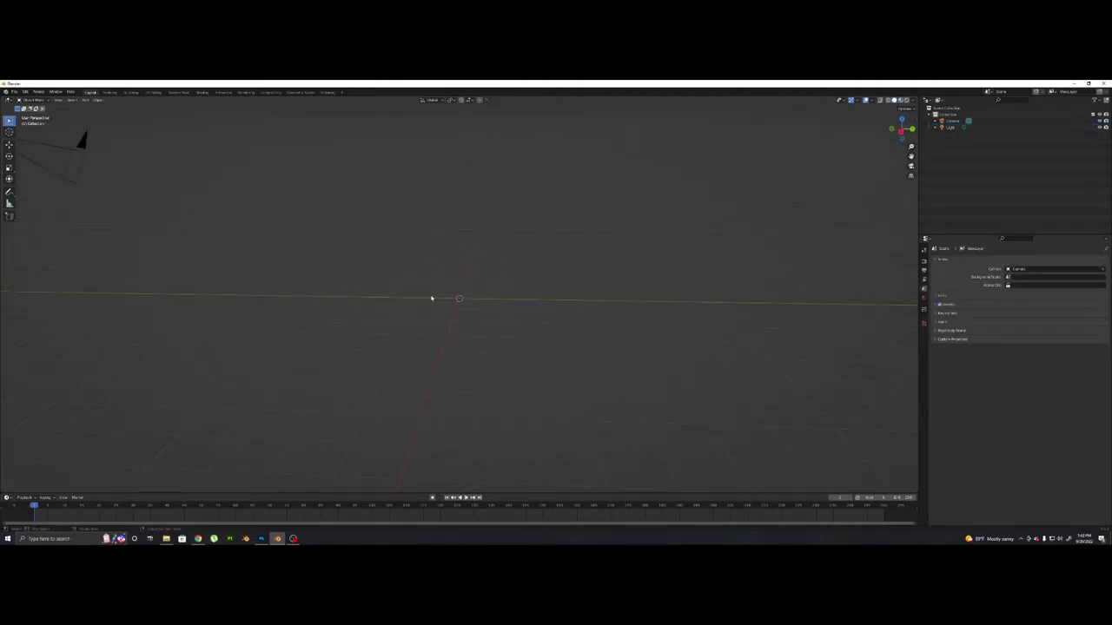
Step: Switch to the front view and load the wine bottle picture as a reference image
middle_drag(423, 298, 436, 295)
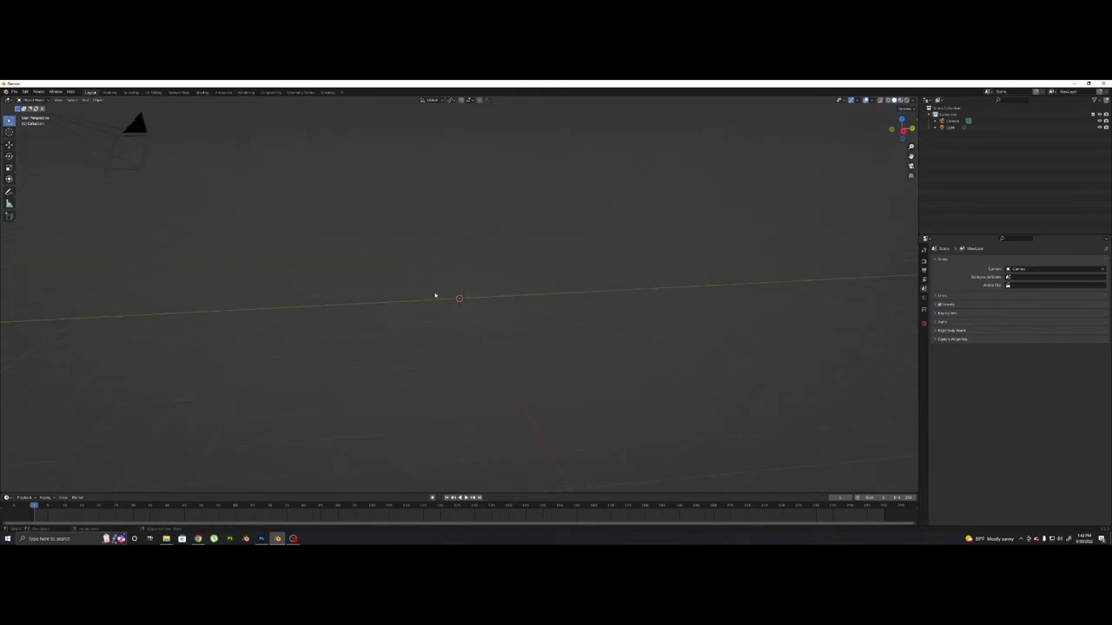
key(grave)
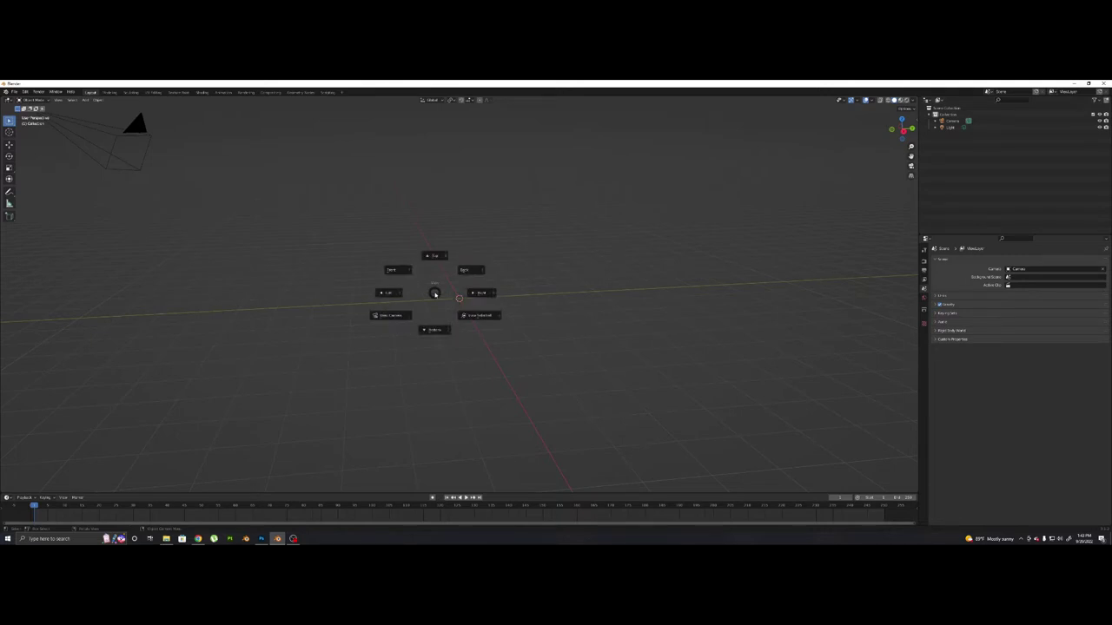
click(394, 272)
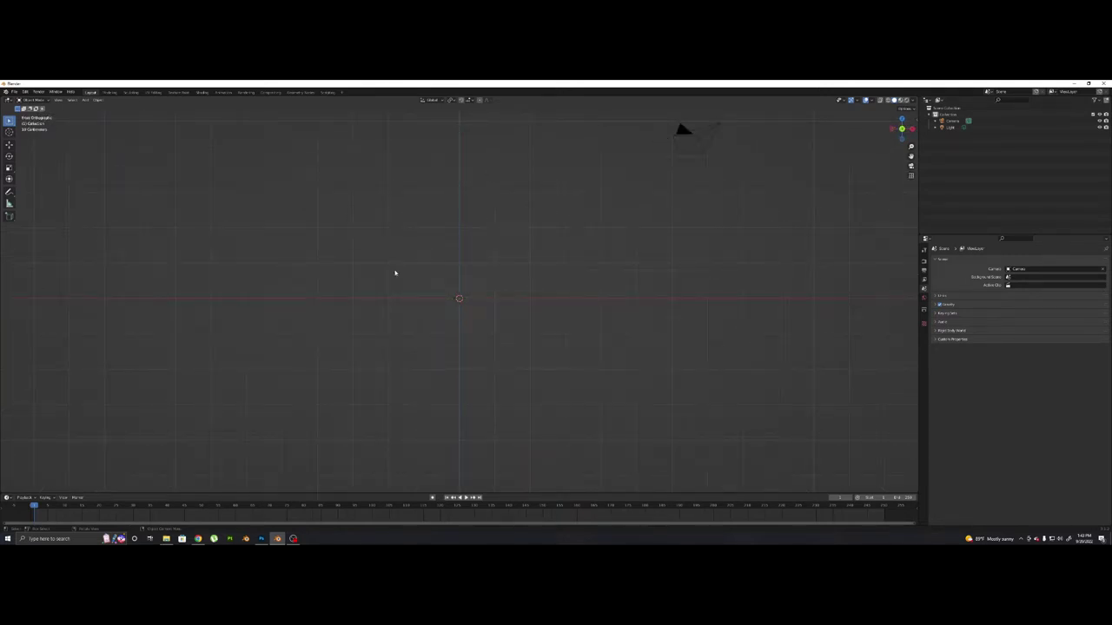
key(shift+a)
mouse_move(435, 357)
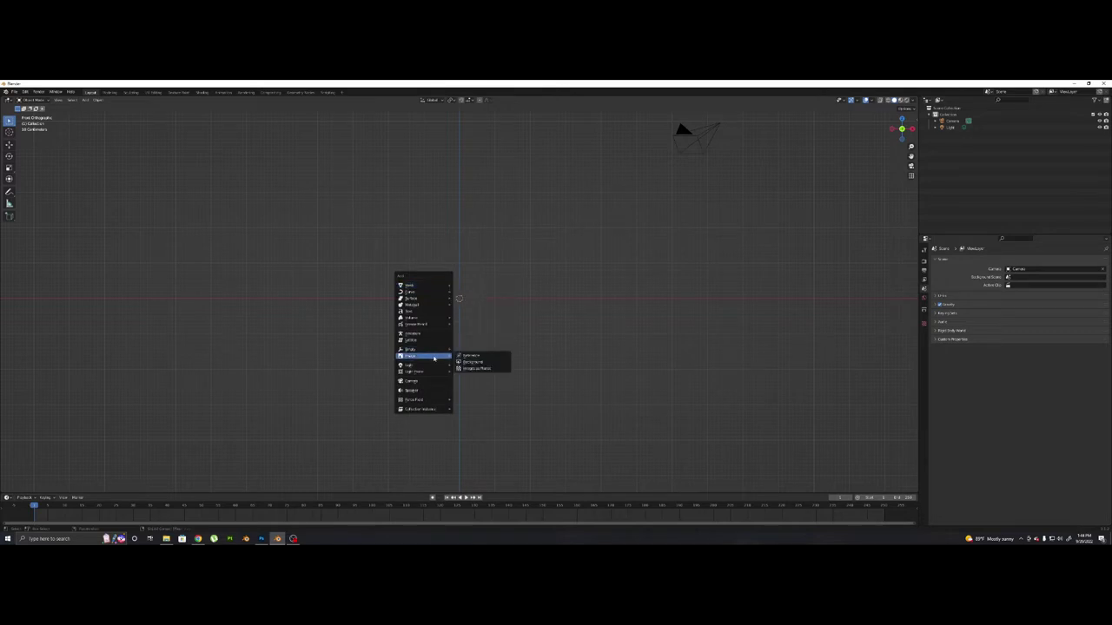
click(474, 356)
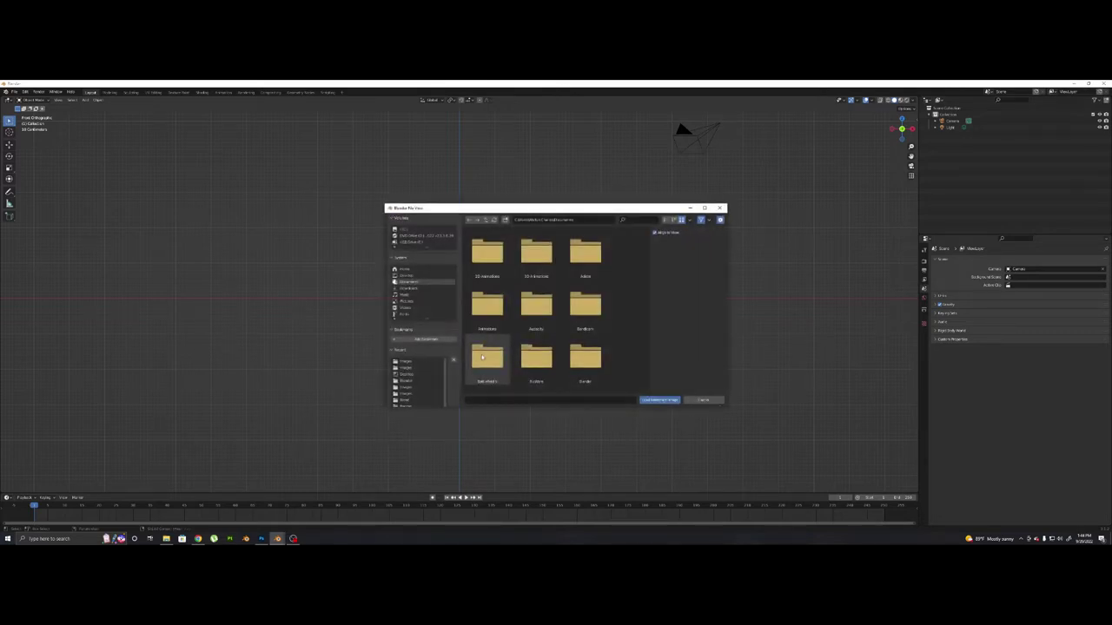
double_click(487, 306)
double_click(527, 329)
double_click(584, 312)
double_click(488, 252)
double_click(534, 253)
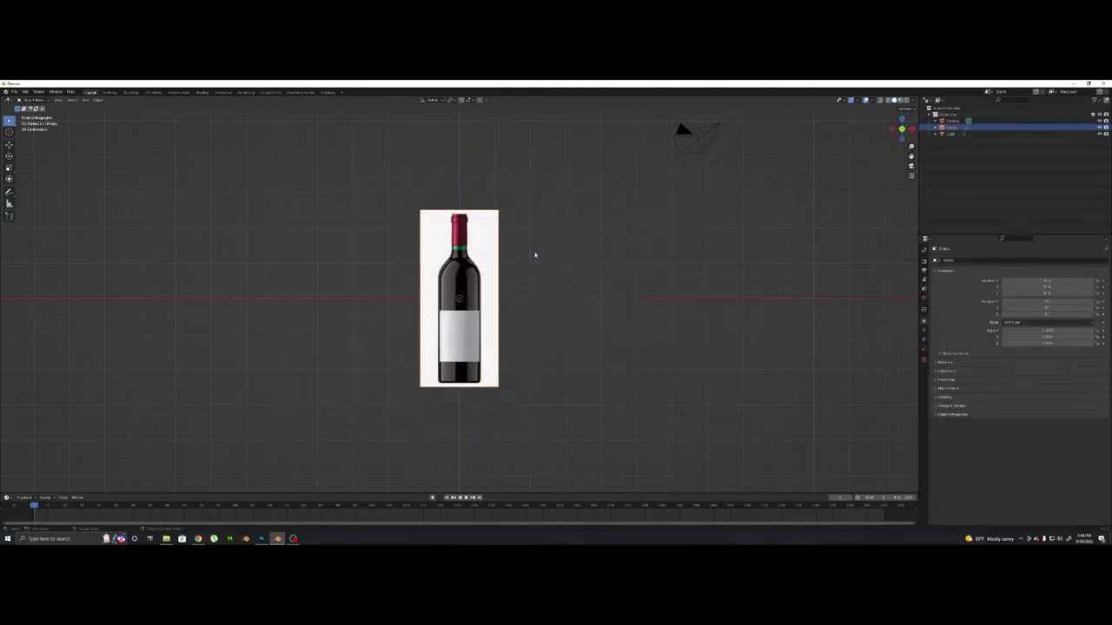
Step: Add a mesh circle from the top view, scale it down well below the reference image's width, and return to the front view
scroll(460, 272, up, 4)
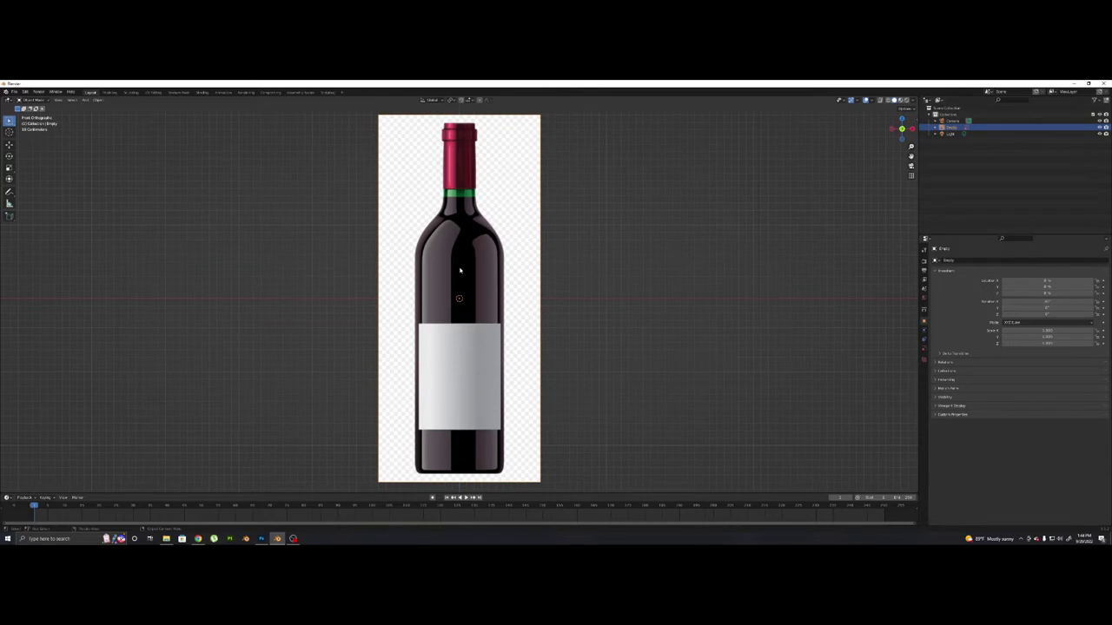
scroll(460, 270, up, 3)
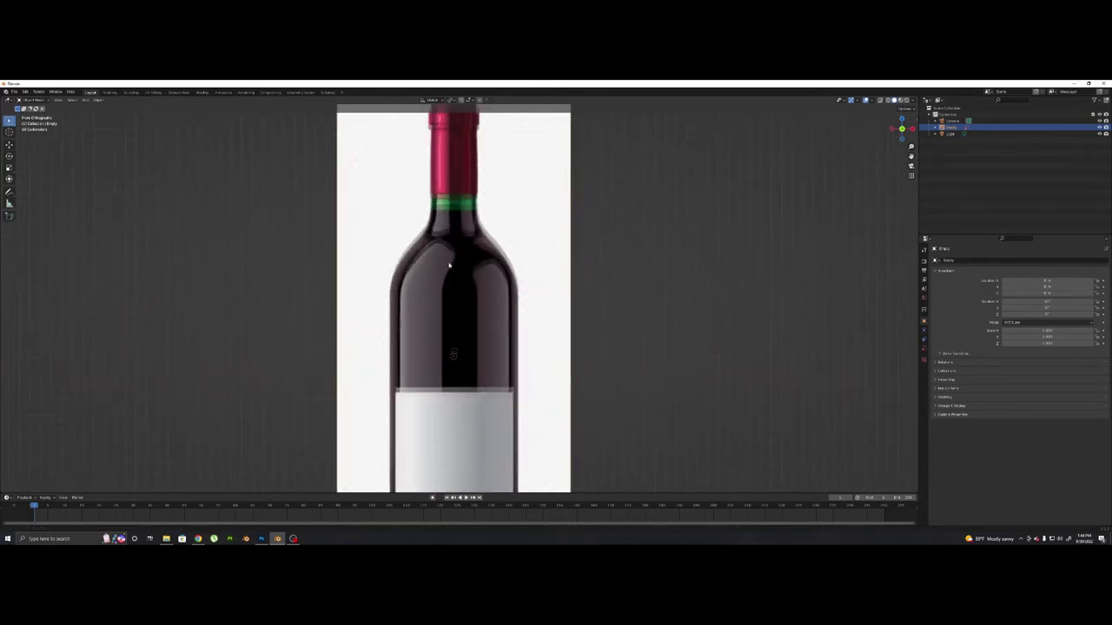
key(grave)
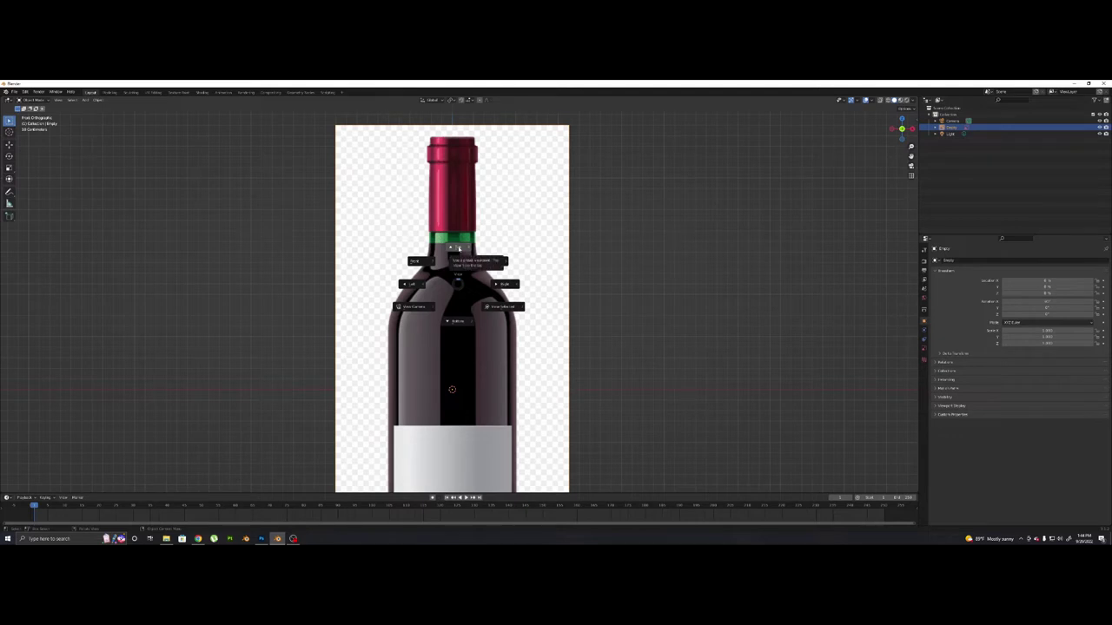
click(459, 249)
key(shift+a)
mouse_move(442, 229)
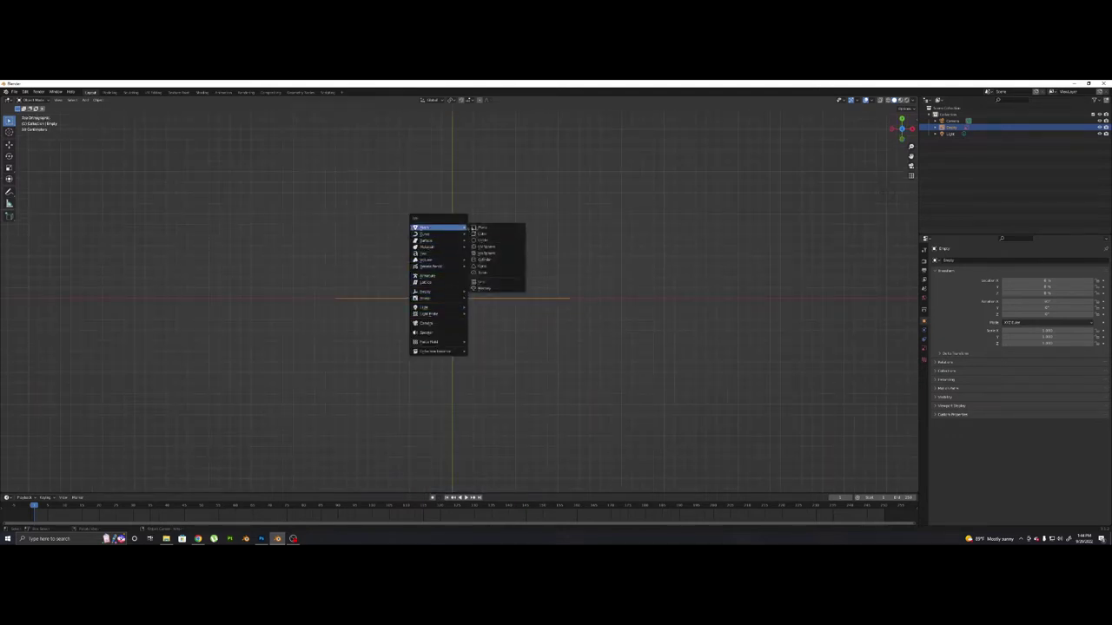
click(485, 241)
scroll(458, 306, up, 2)
key(s)
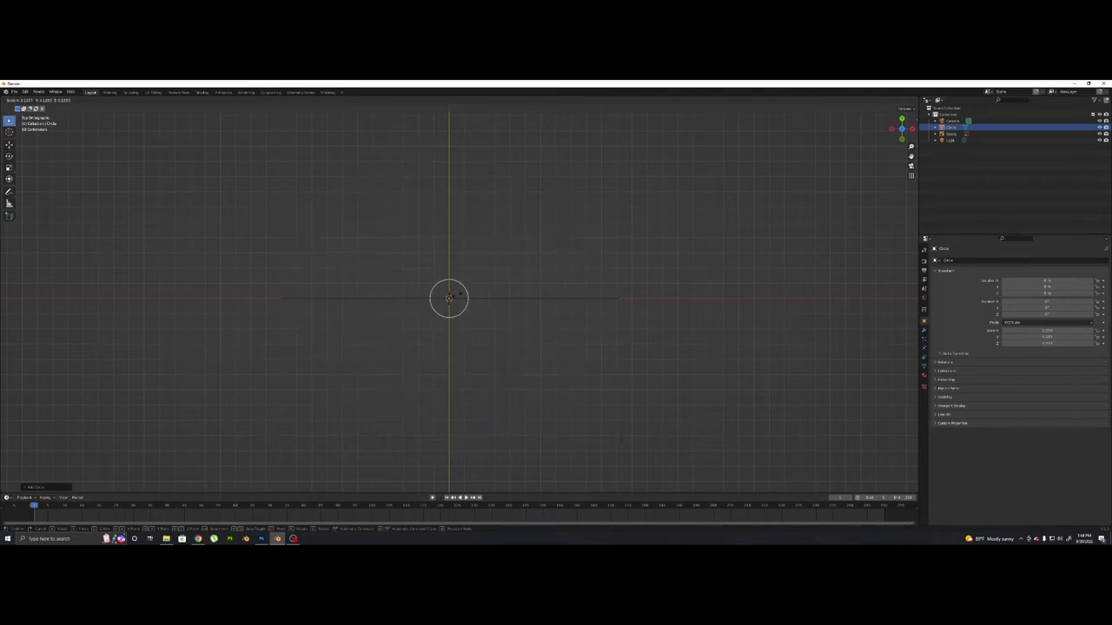
click(453, 299)
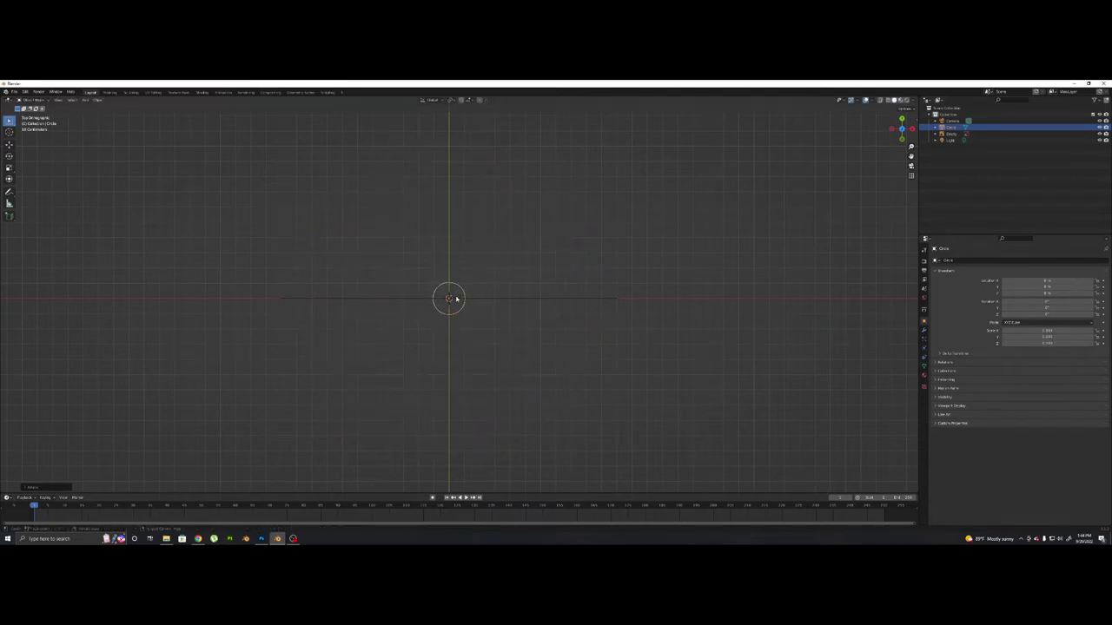
key(grave)
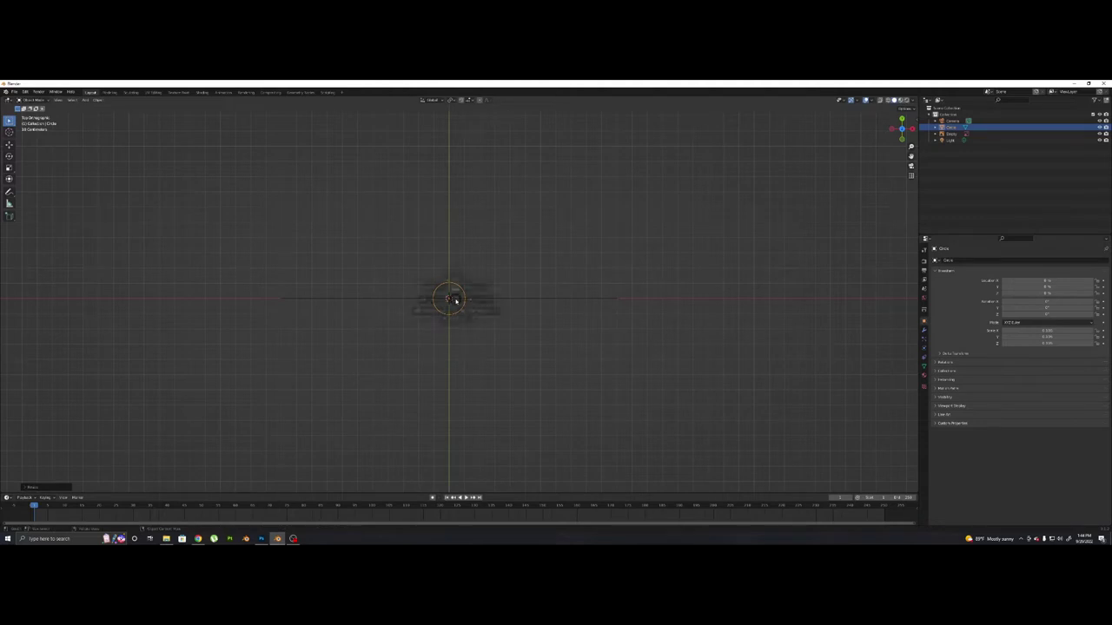
click(423, 278)
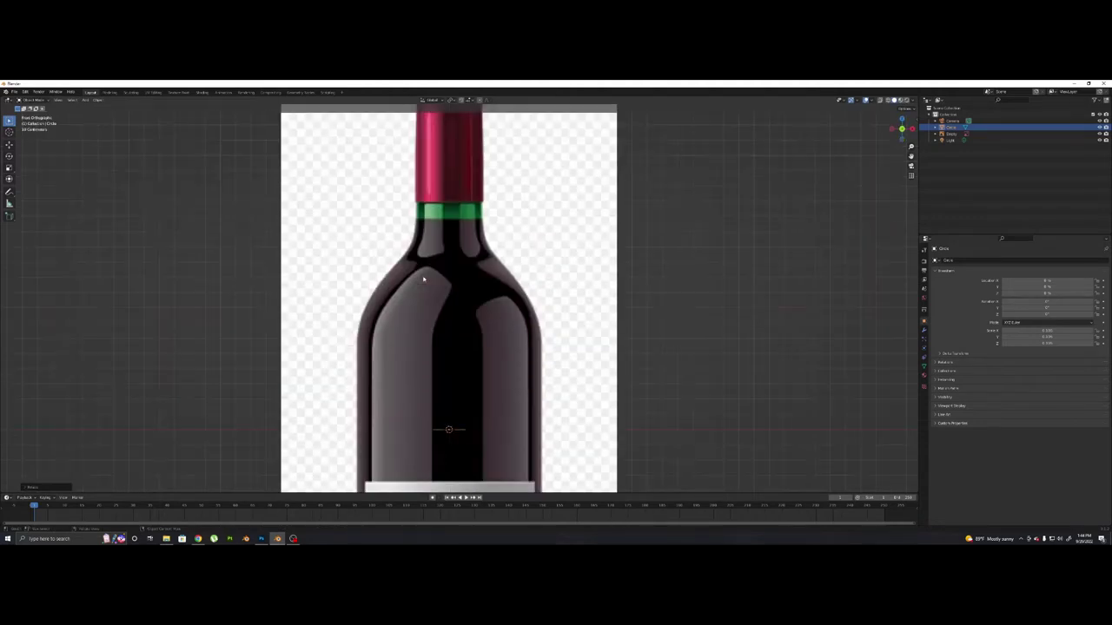
Step: Try to move the circle freehand up to the mouth of the bottle in the reference image
scroll(469, 415, up, 3)
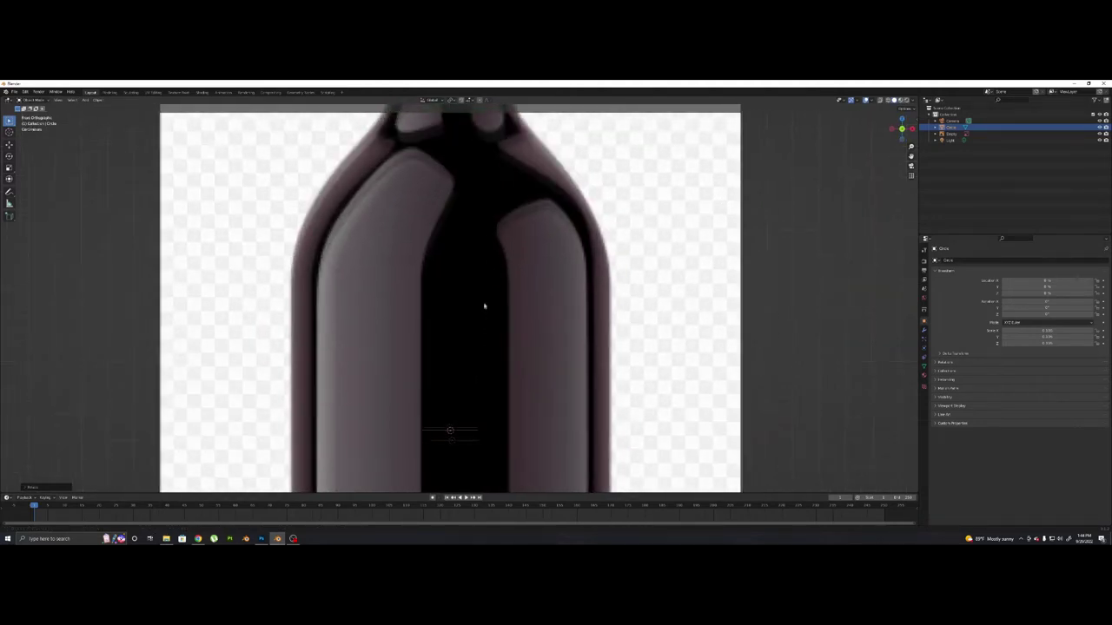
scroll(476, 413, down, 4)
key(g)
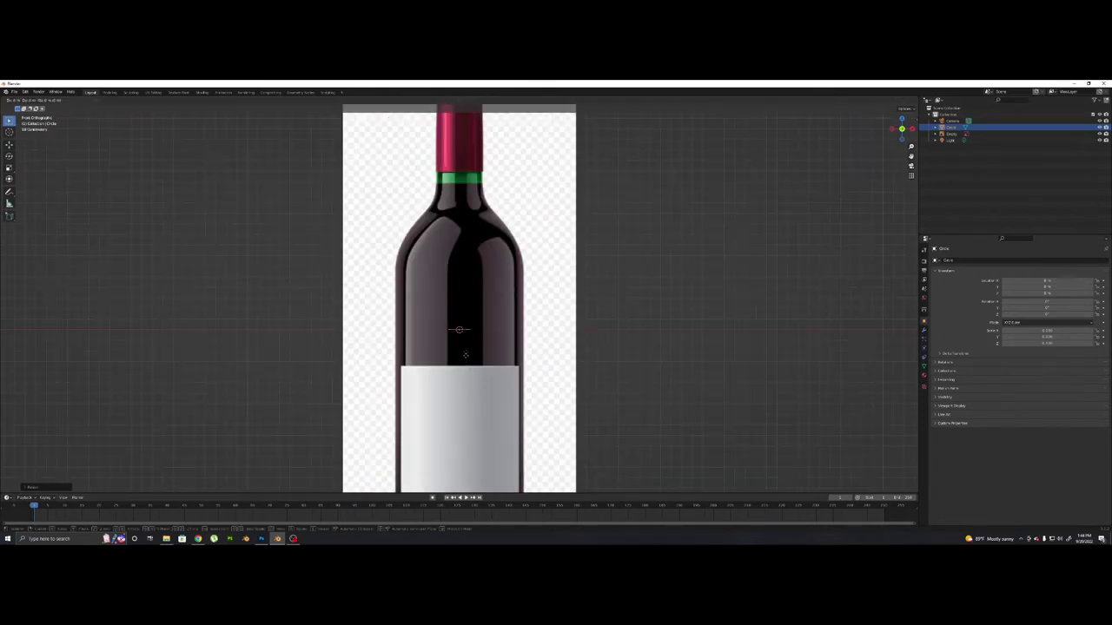
click(479, 158)
shift+middle_drag(481, 158, 481, 315)
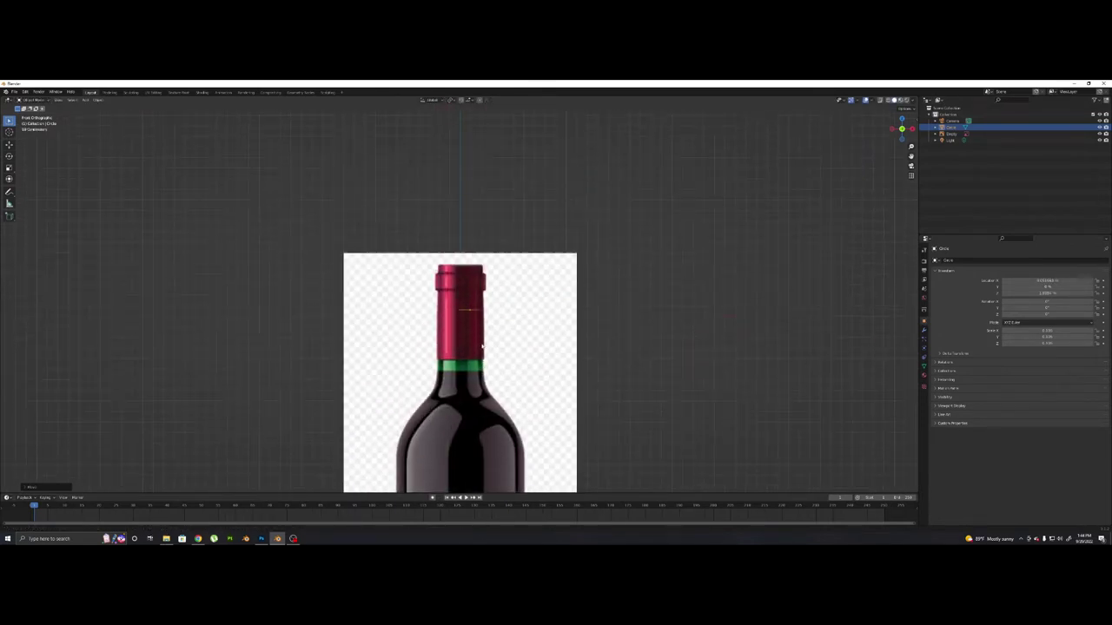
scroll(480, 315, up, 3)
key(g)
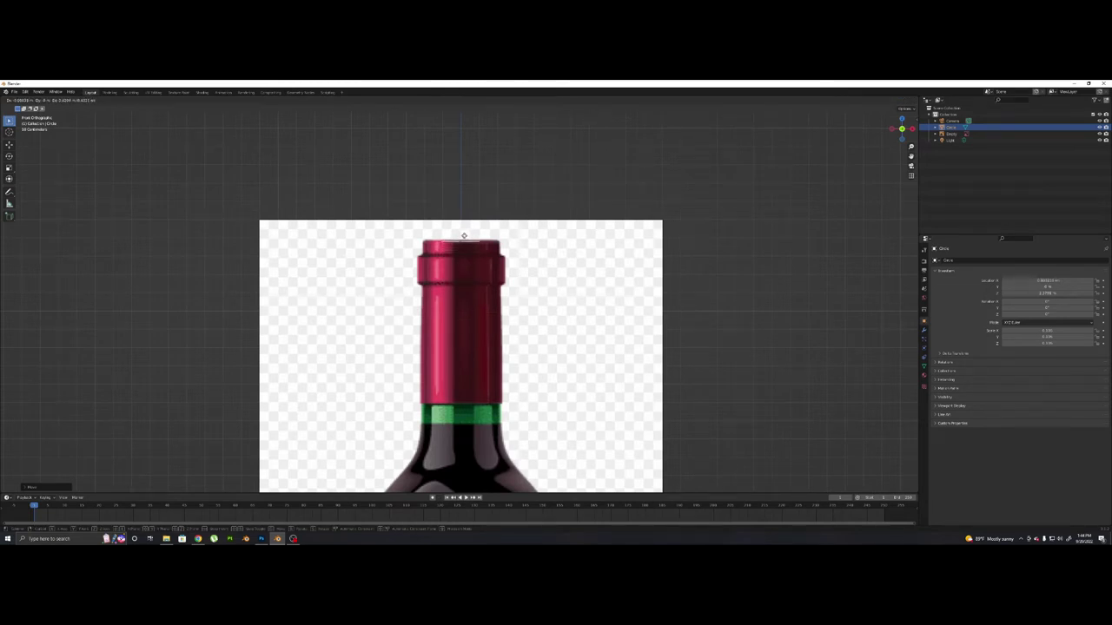
click(465, 235)
scroll(464, 240, up, 4)
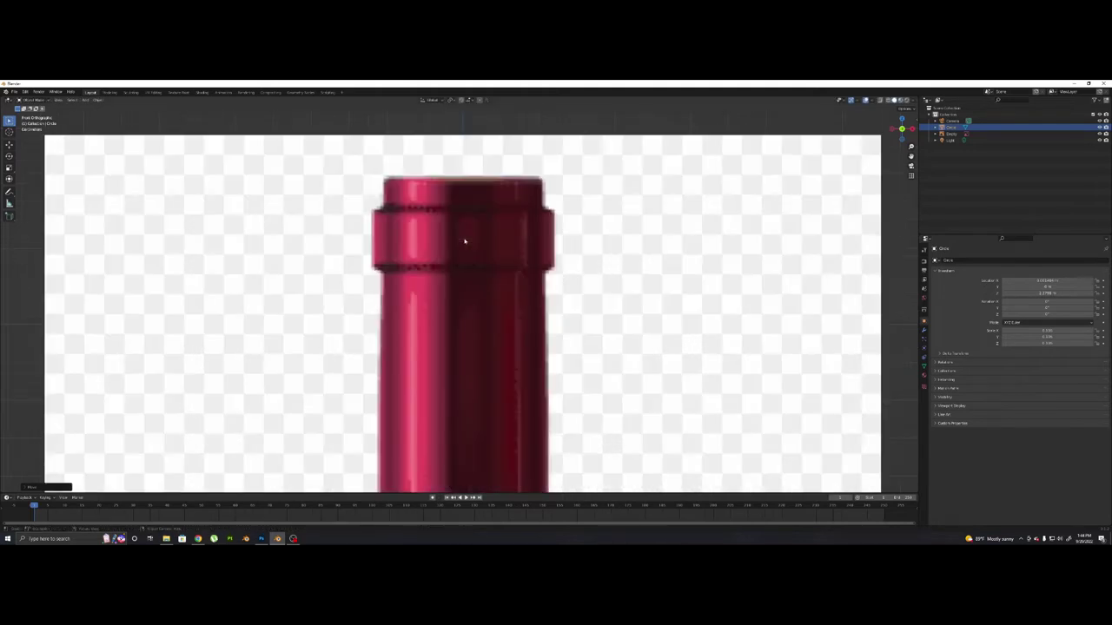
scroll(464, 241, down, 10)
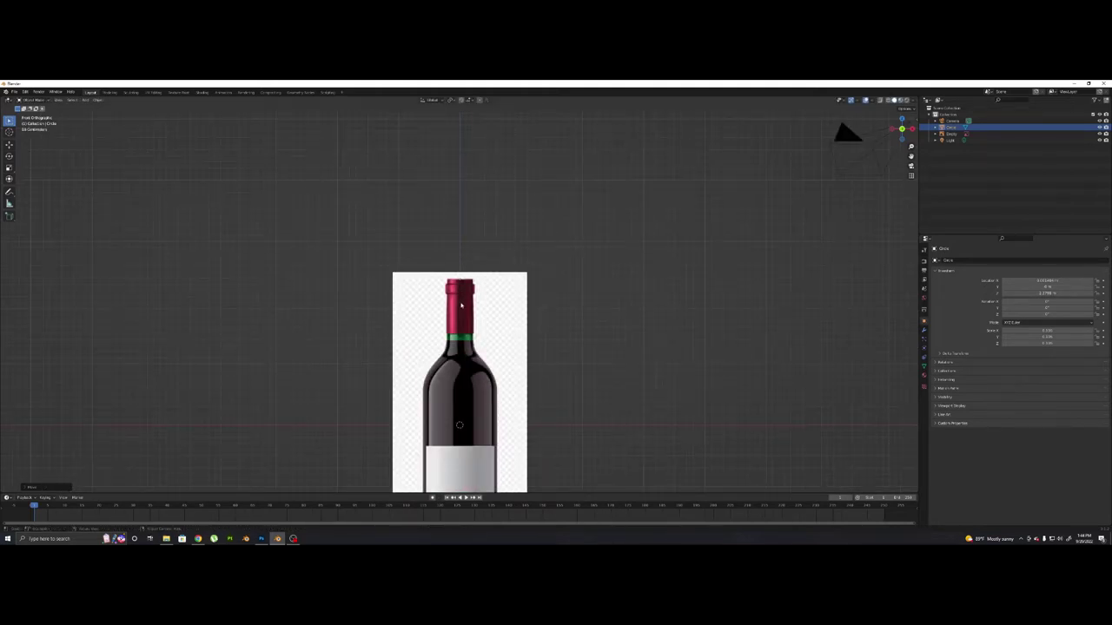
Step: Clear the circle's location and raise it straight up the Z axis to the bottle's mouth
key(alt+g)
key(g)
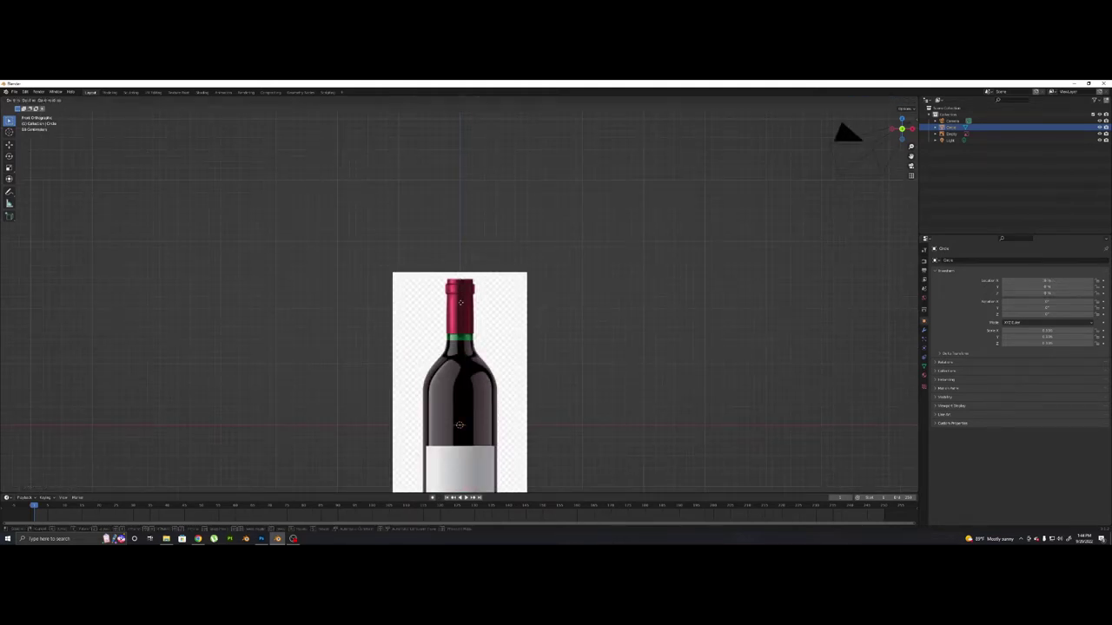
click(465, 161)
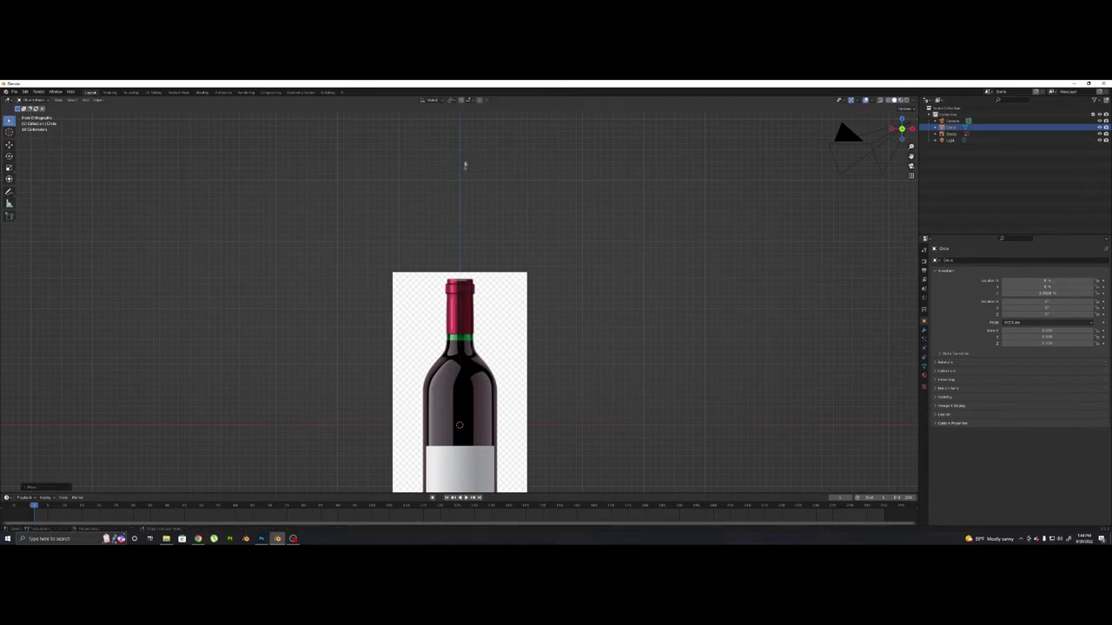
Step: Align the circle with the top edge of the bottle's mouth along Z and scale it up to match the mouth's width
scroll(455, 281, up, 9)
shift+middle_drag(467, 244, 457, 320)
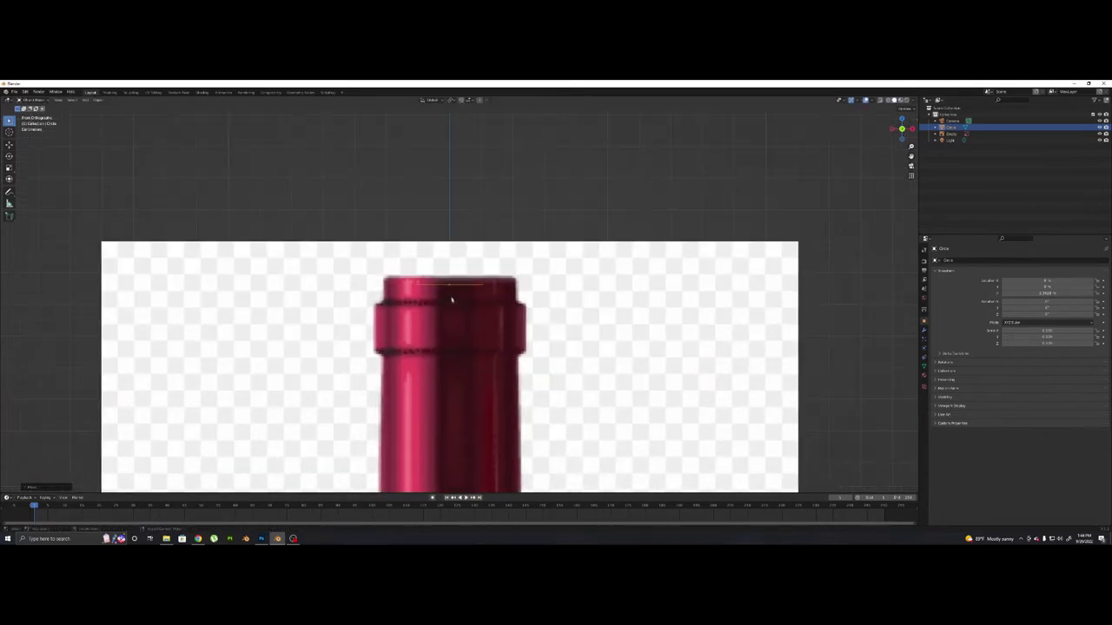
scroll(451, 303, up, 1)
key(g)
key(z)
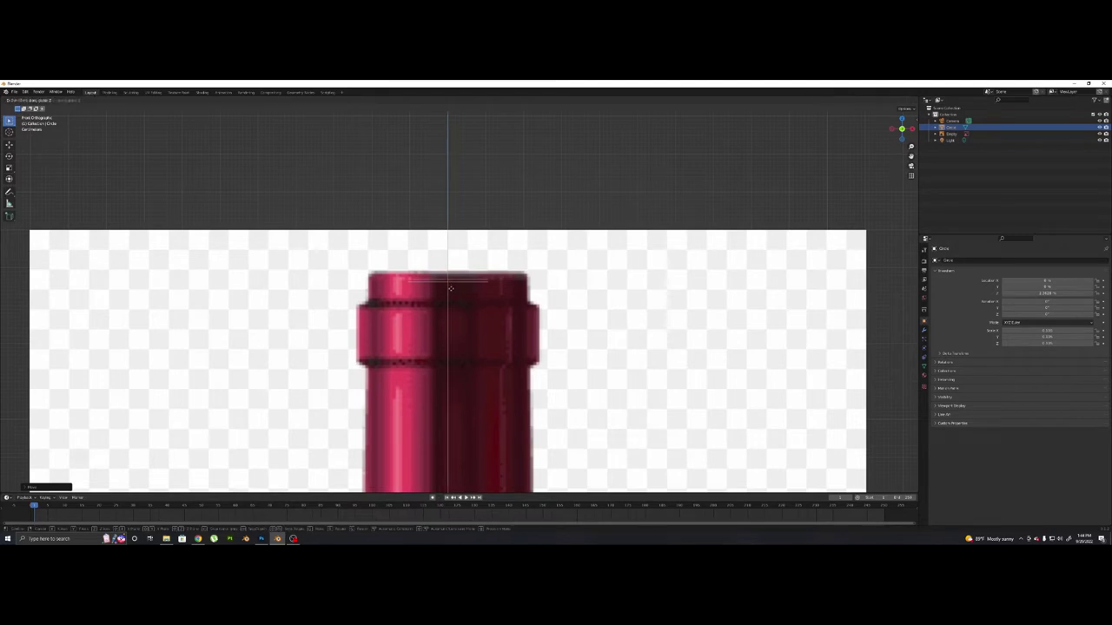
click(452, 281)
key(s)
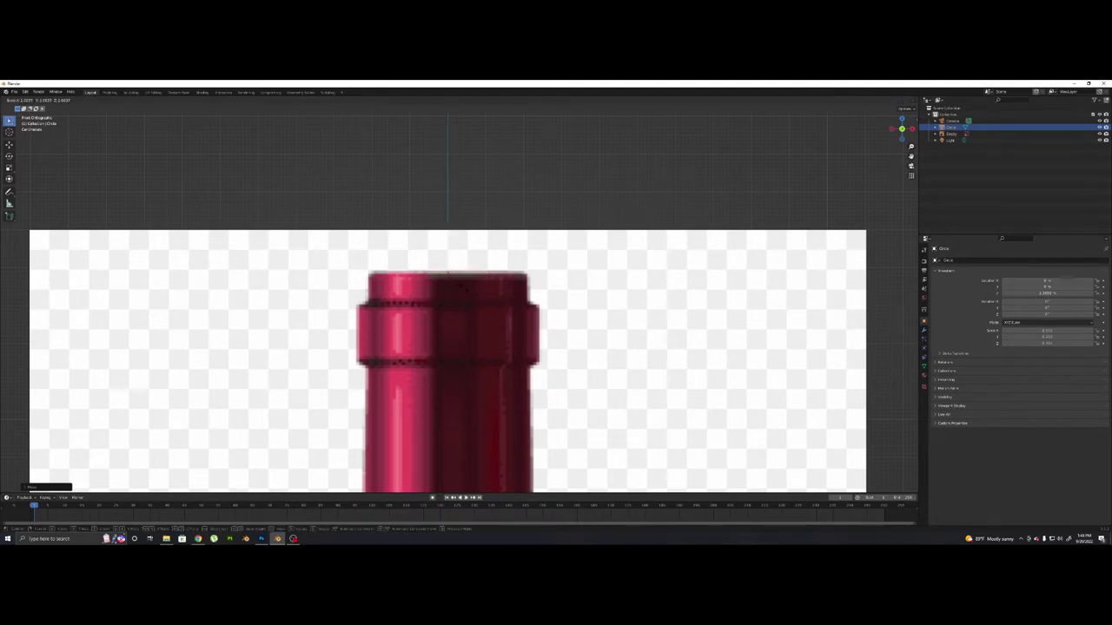
click(463, 291)
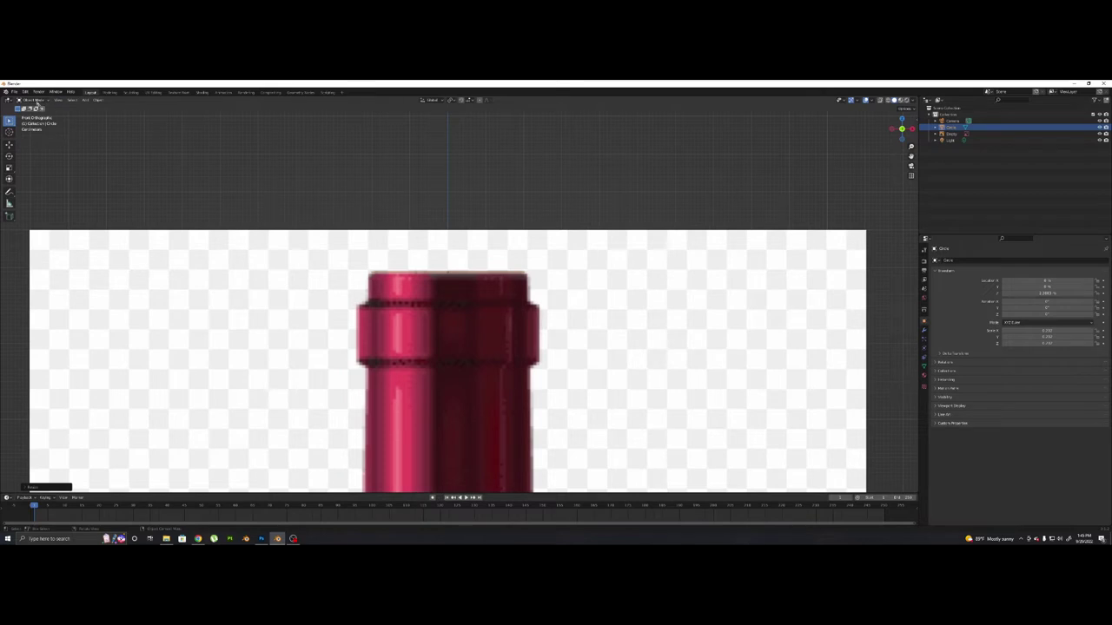
Step: Enter Edit Mode on the circle and extrude all its vertices straight down along Z to the top of the bottle's collar
click(40, 101)
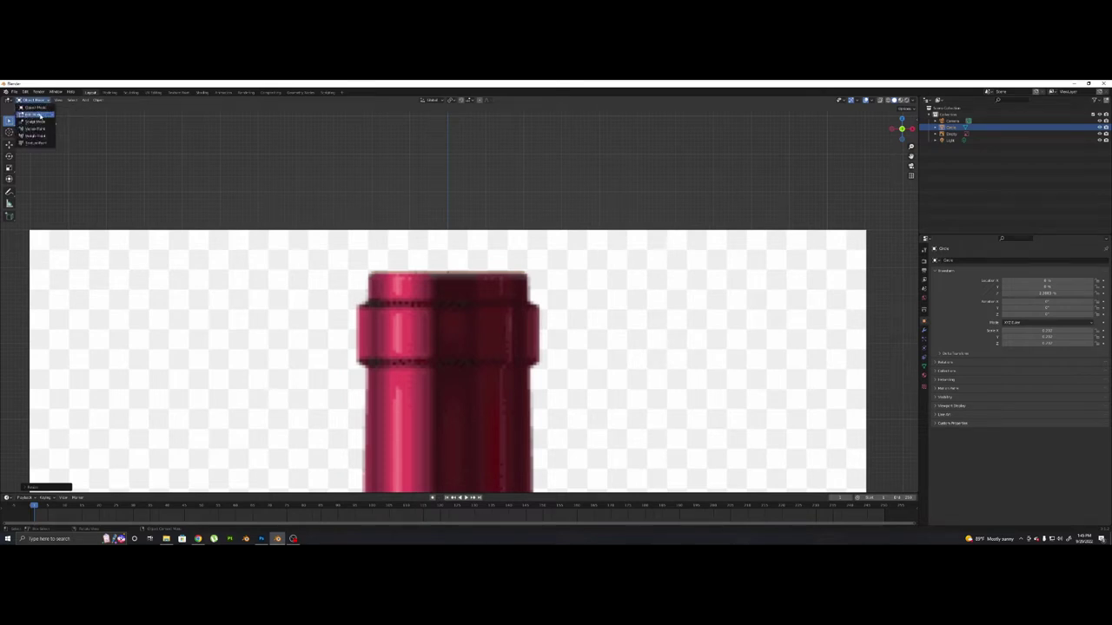
click(36, 114)
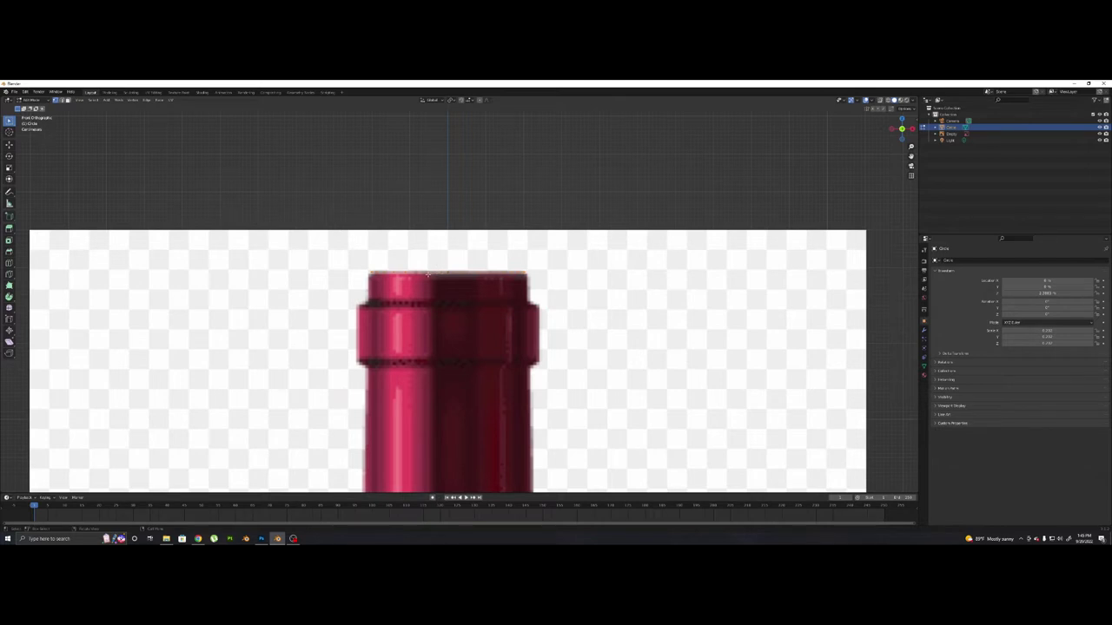
key(a)
key(e)
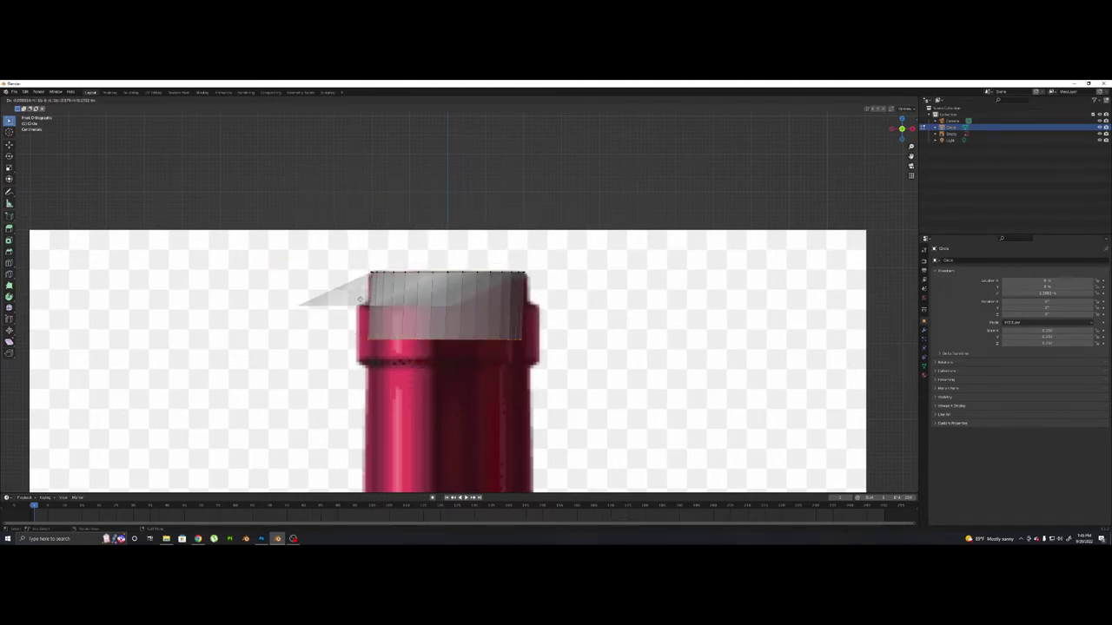
key(z)
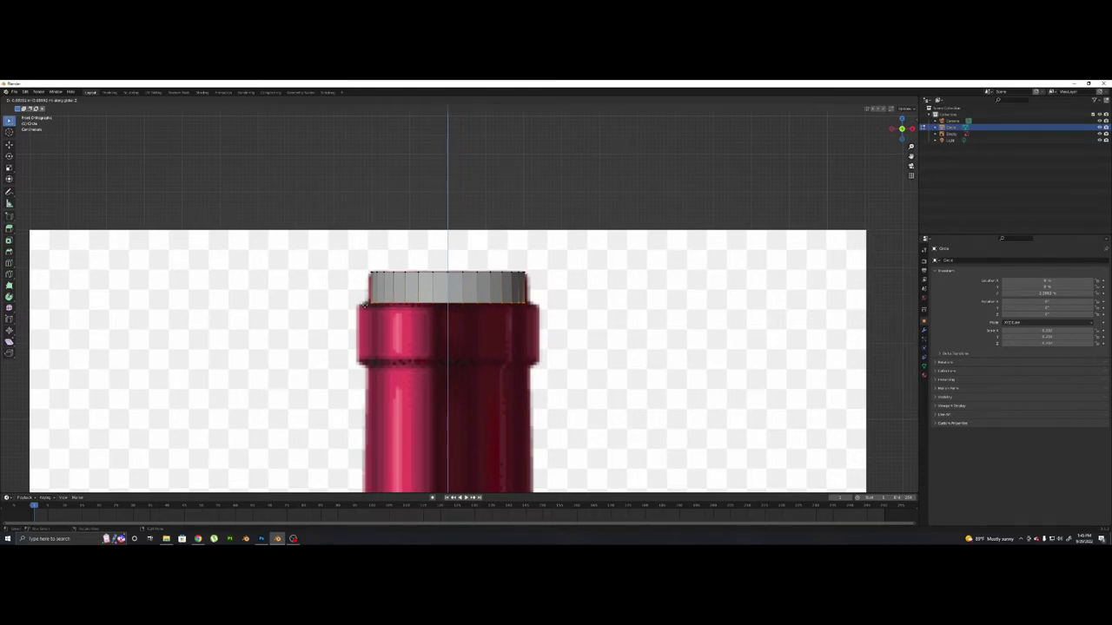
click(363, 304)
Step: Extrude a ring at the collar's top, scale it out to the collar's width, and extrude it down to the collar's lower edge
key(e)
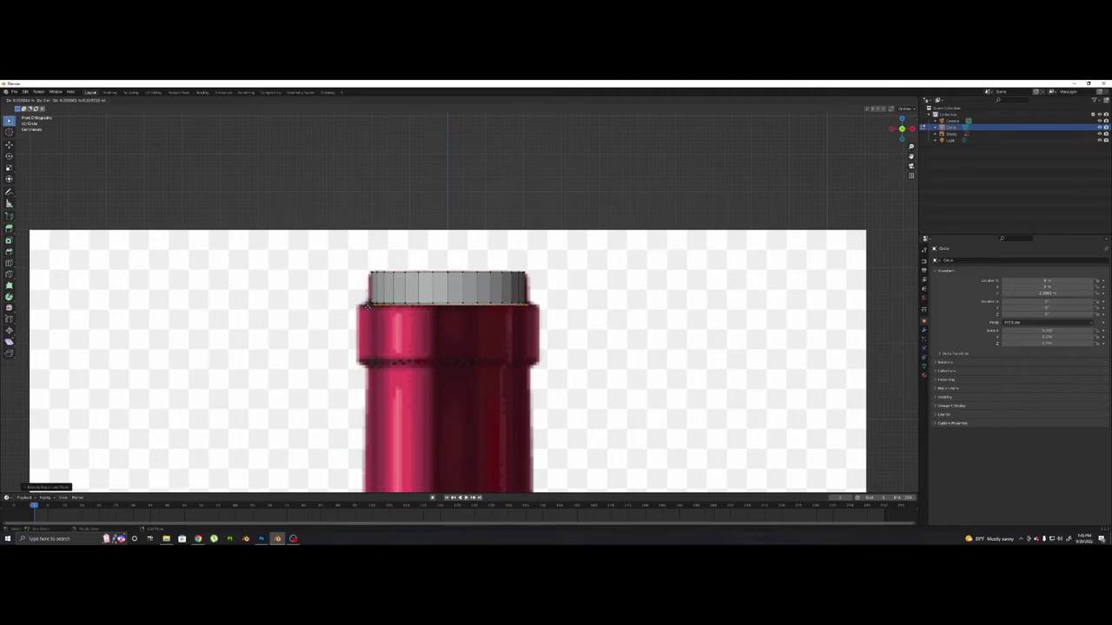
key(z)
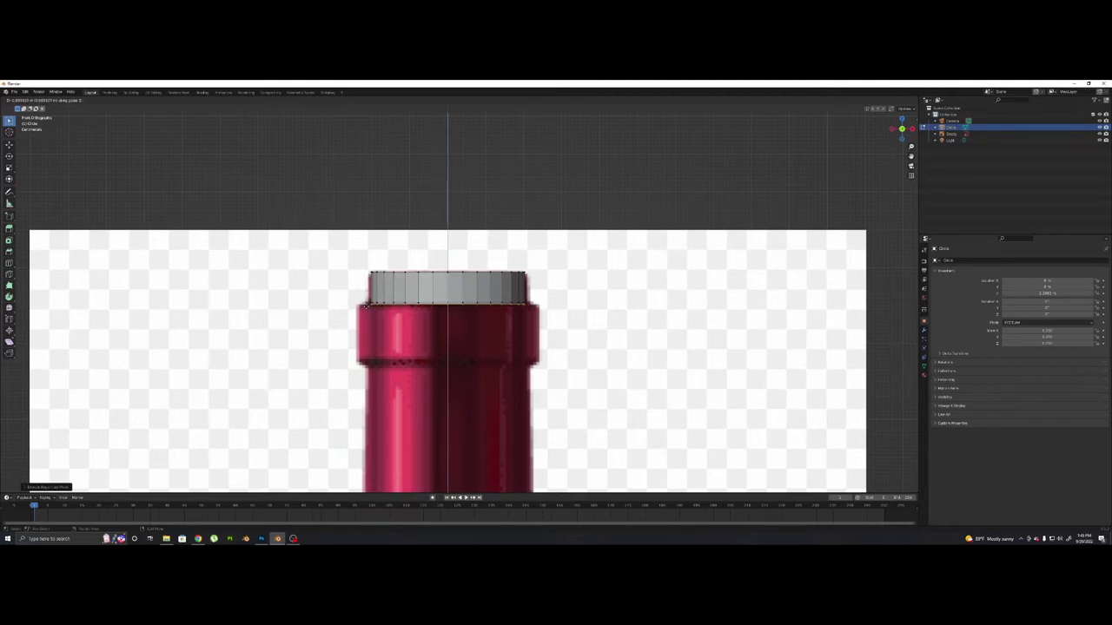
click(364, 304)
key(s)
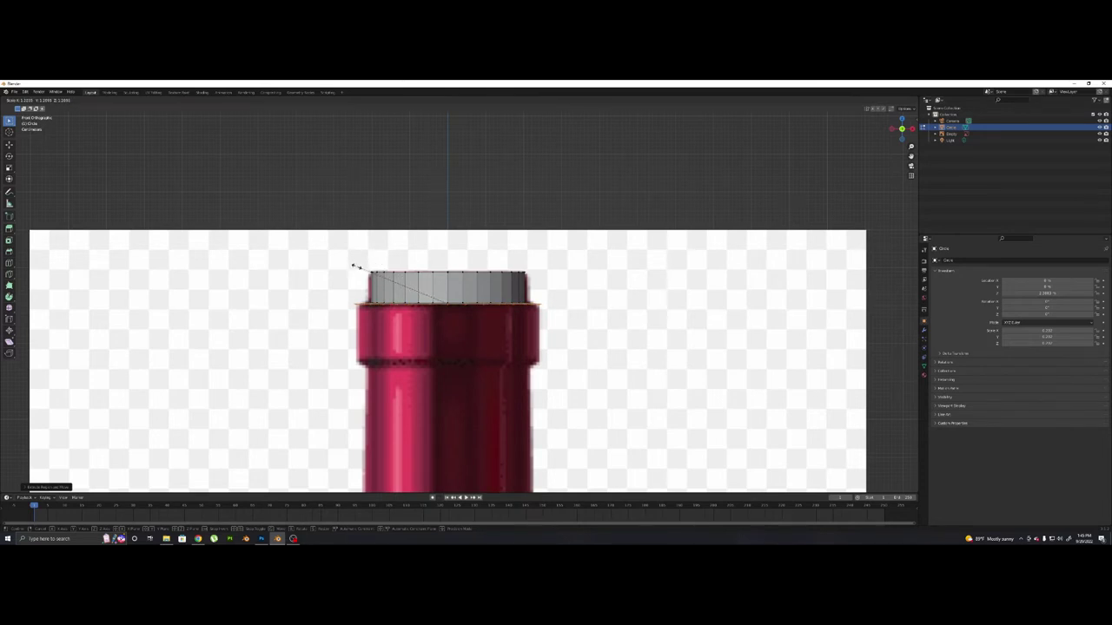
click(357, 266)
key(e)
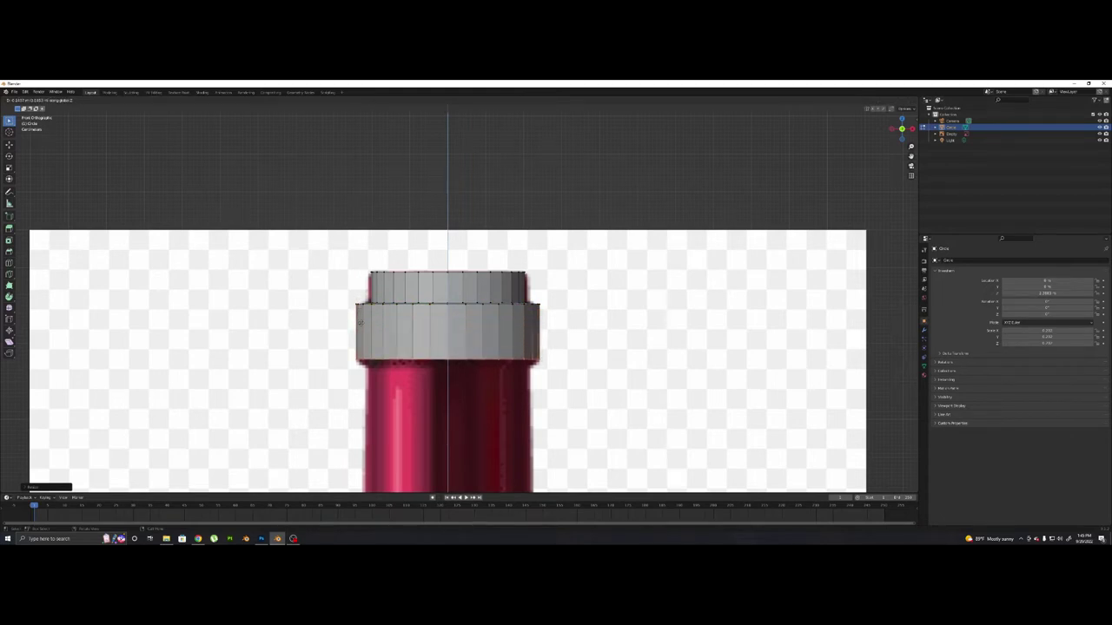
click(359, 322)
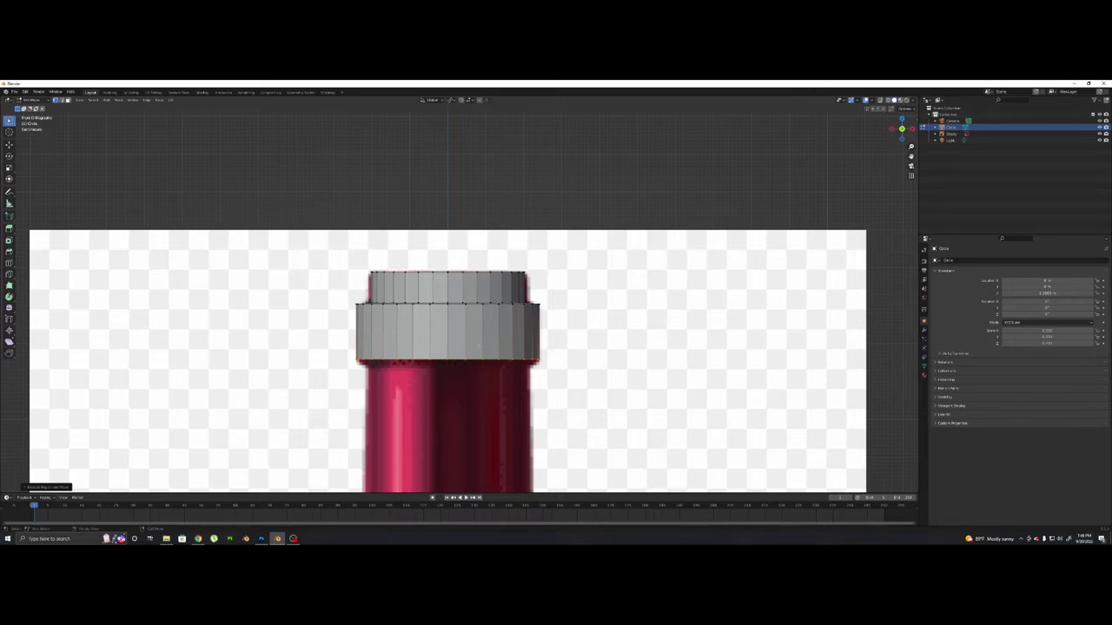
Step: Extrude the collar's lower ring slightly down and scale it in to the width of the neck
key(e)
click(510, 360)
key(s)
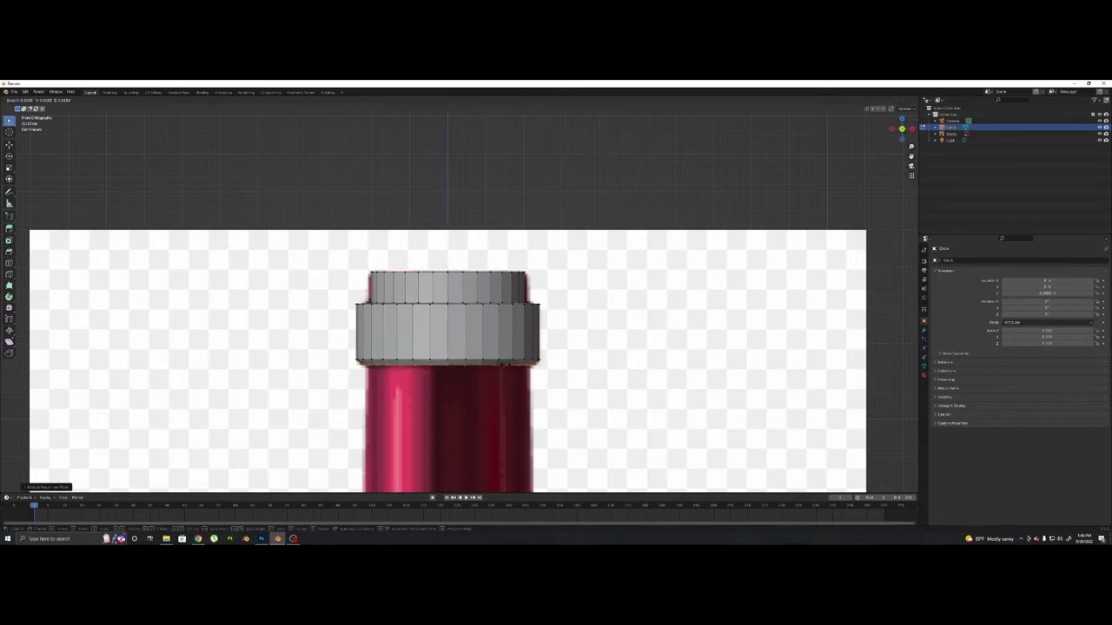
click(505, 365)
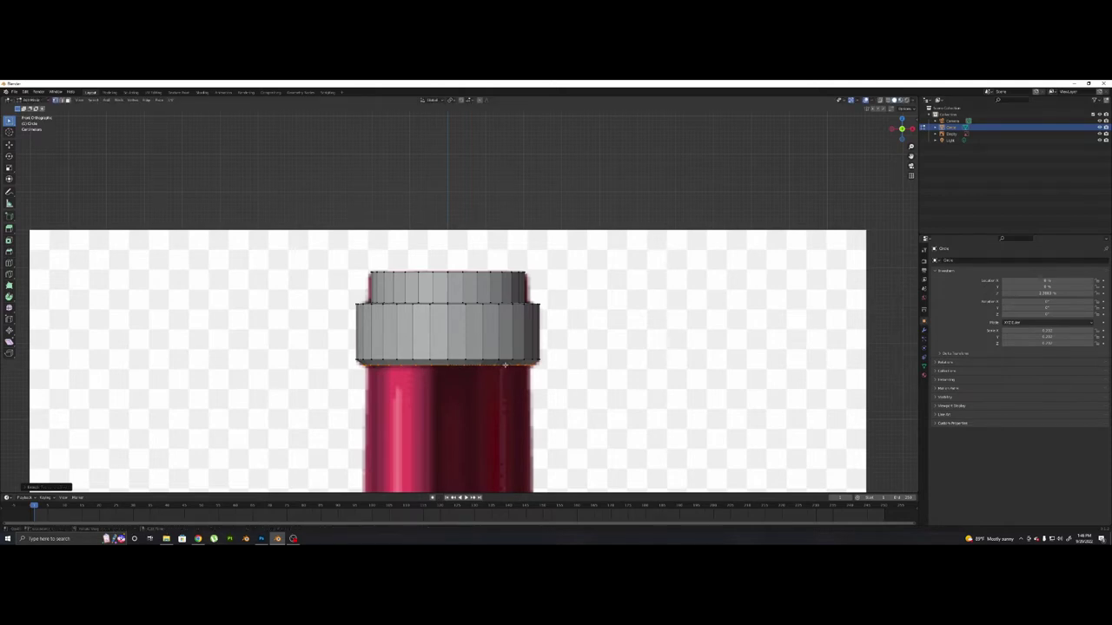
Step: Extrude the neck ring straight down along Z to the lower edge of the green band, where the shoulder begins
scroll(505, 366, up, 1)
scroll(506, 376, down, 2)
shift+middle_drag(507, 376, 517, 221)
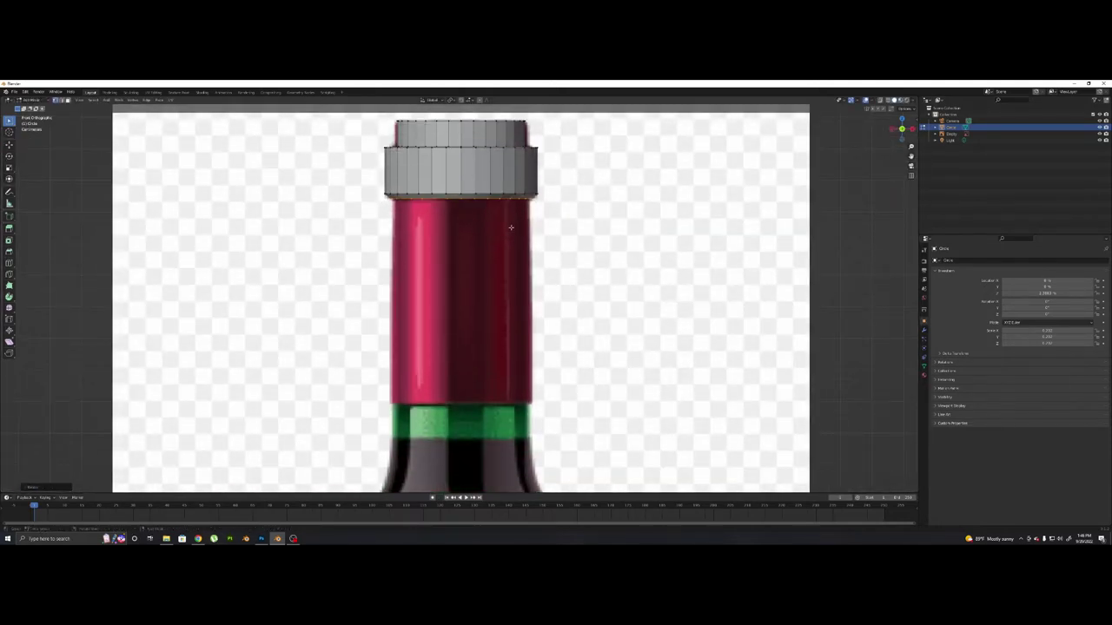
scroll(505, 293, down, 2)
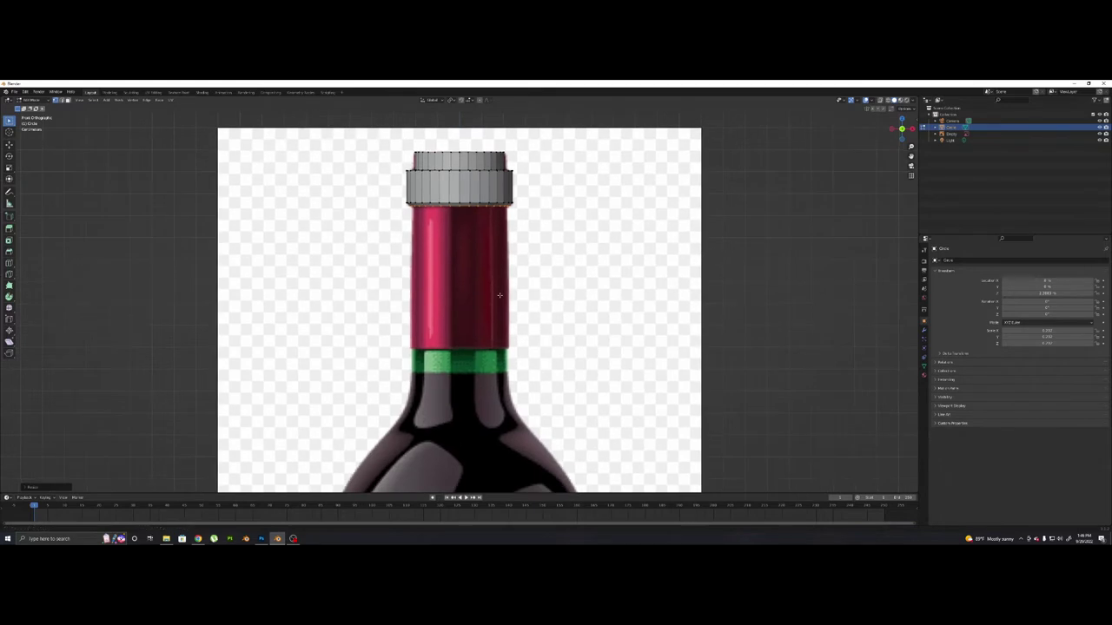
key(e)
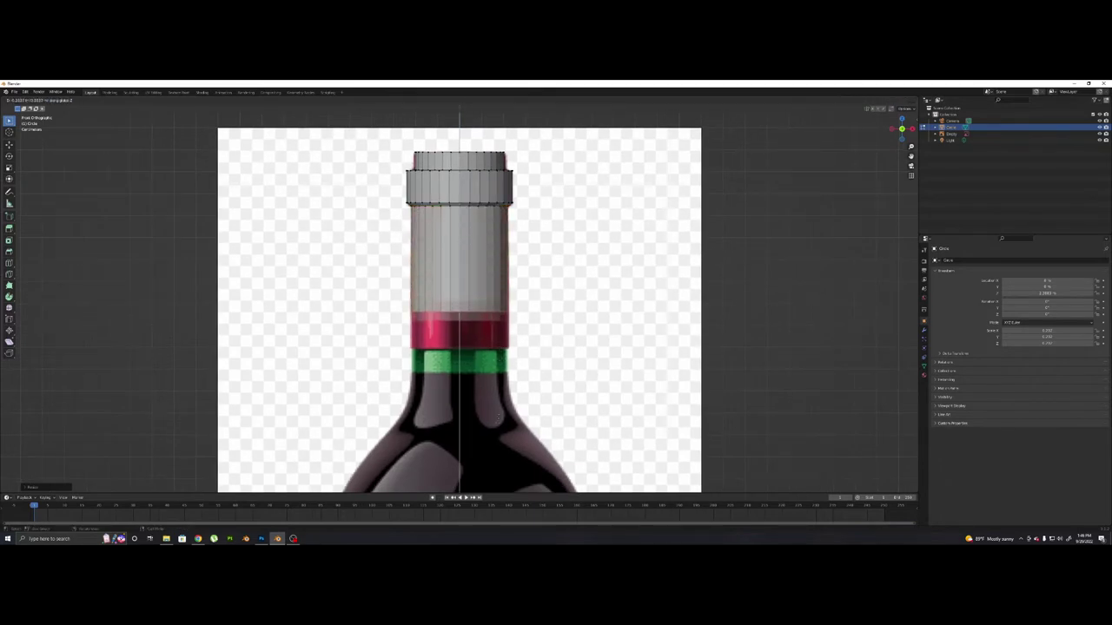
click(488, 477)
Step: Extrude the neck's bottom ring a short way down along Z and scale it out to follow the start of the shoulder flare
scroll(486, 477, up, 5)
shift+middle_drag(460, 476, 460, 273)
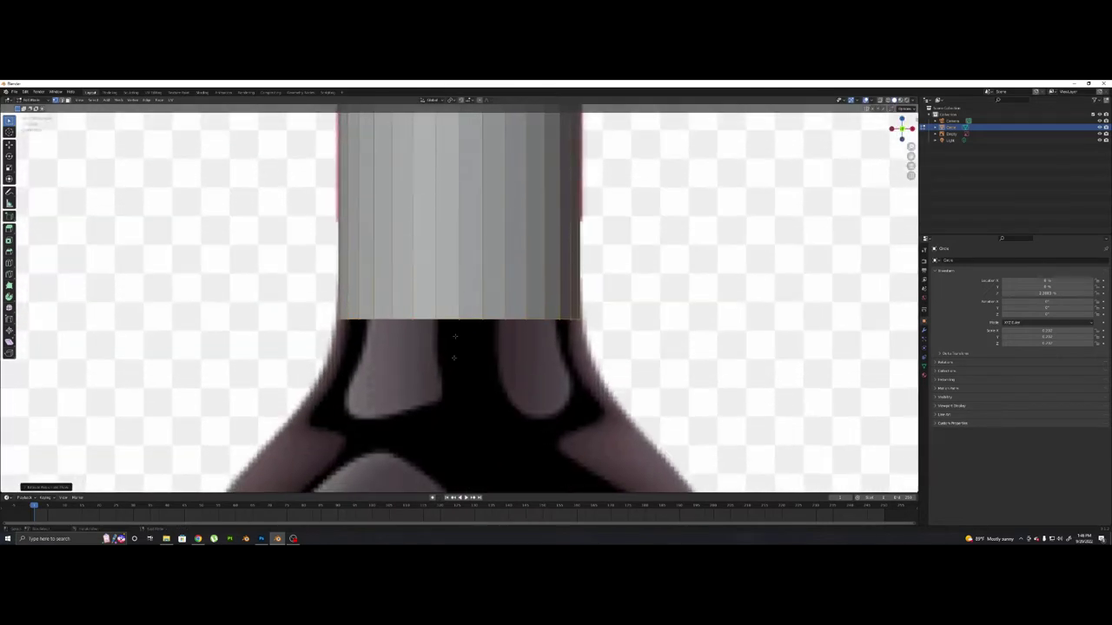
scroll(455, 354, down, 5)
shift+middle_drag(468, 430, 465, 343)
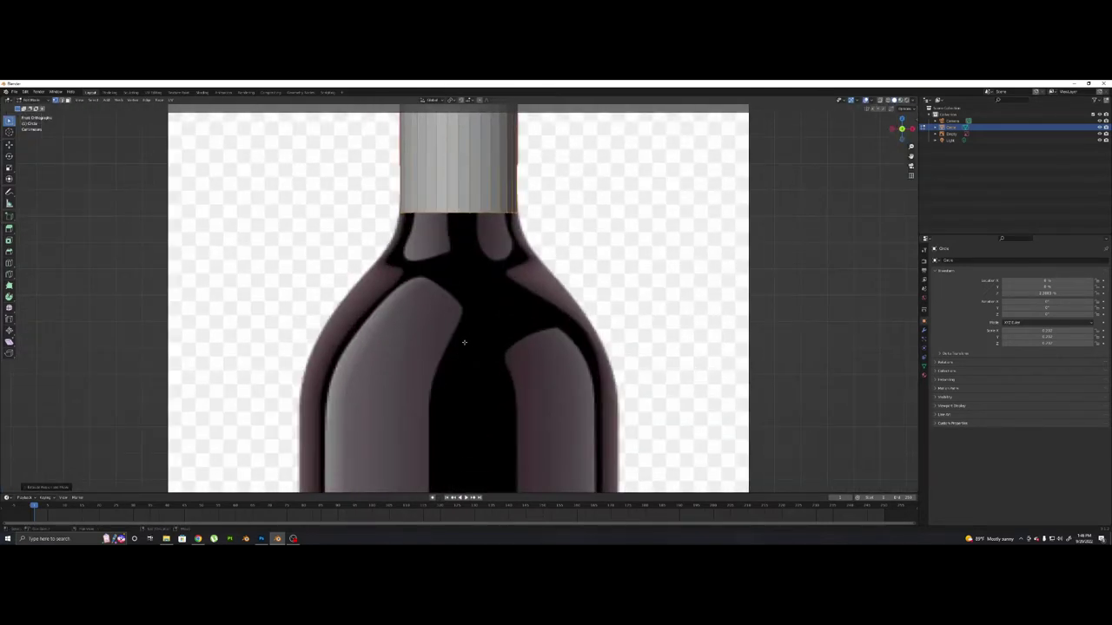
shift+middle_drag(471, 309, 432, 294)
scroll(431, 294, up, 3)
scroll(432, 322, down, 4)
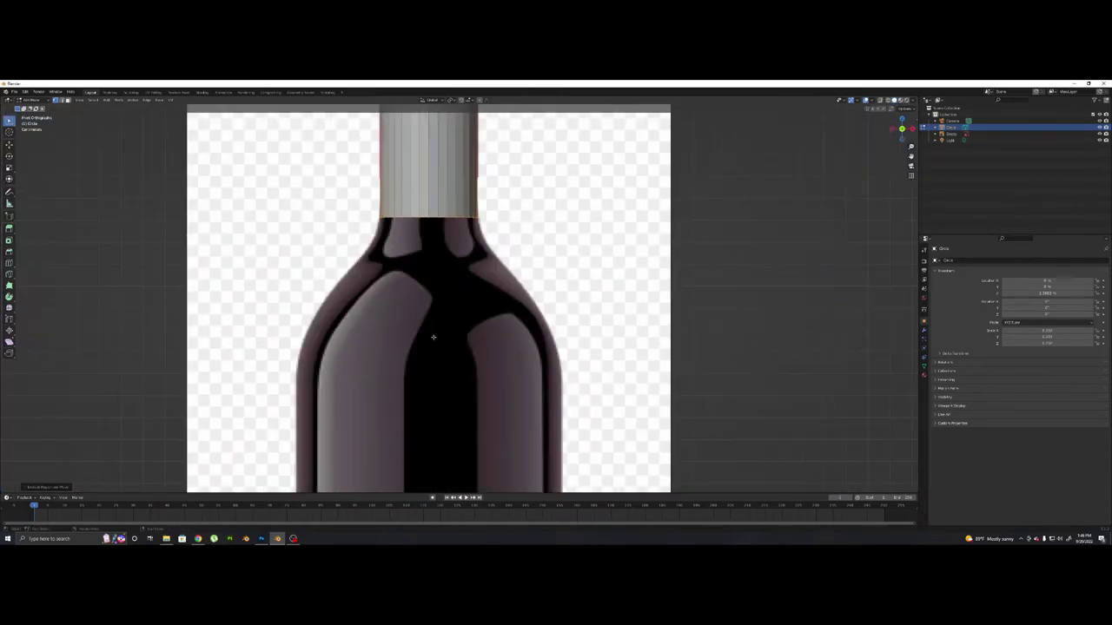
scroll(425, 295, up, 2)
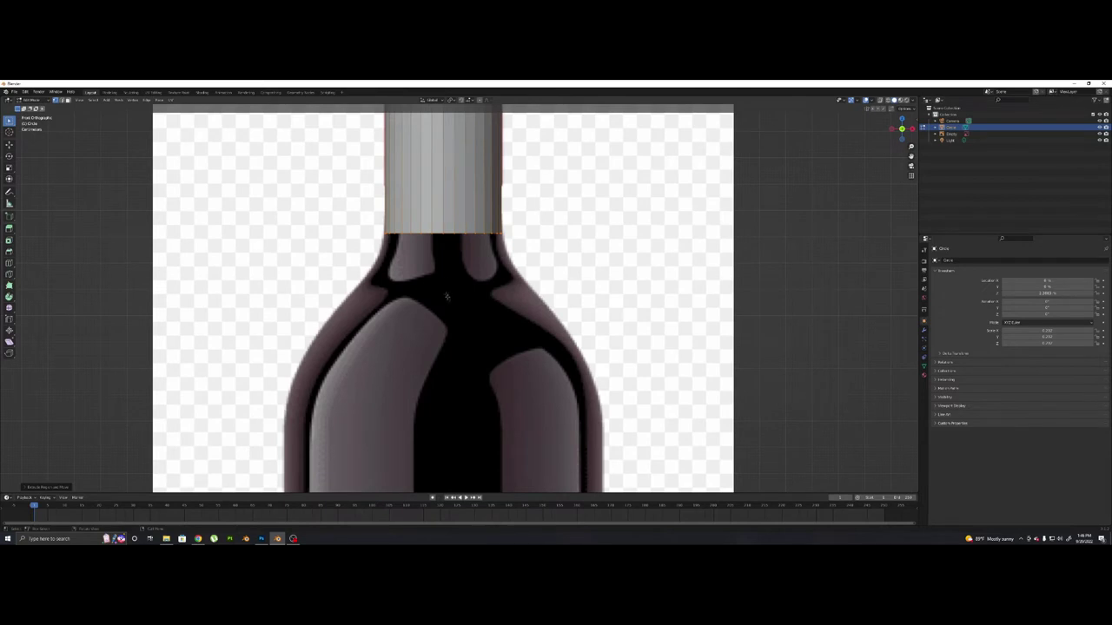
key(e)
key(z)
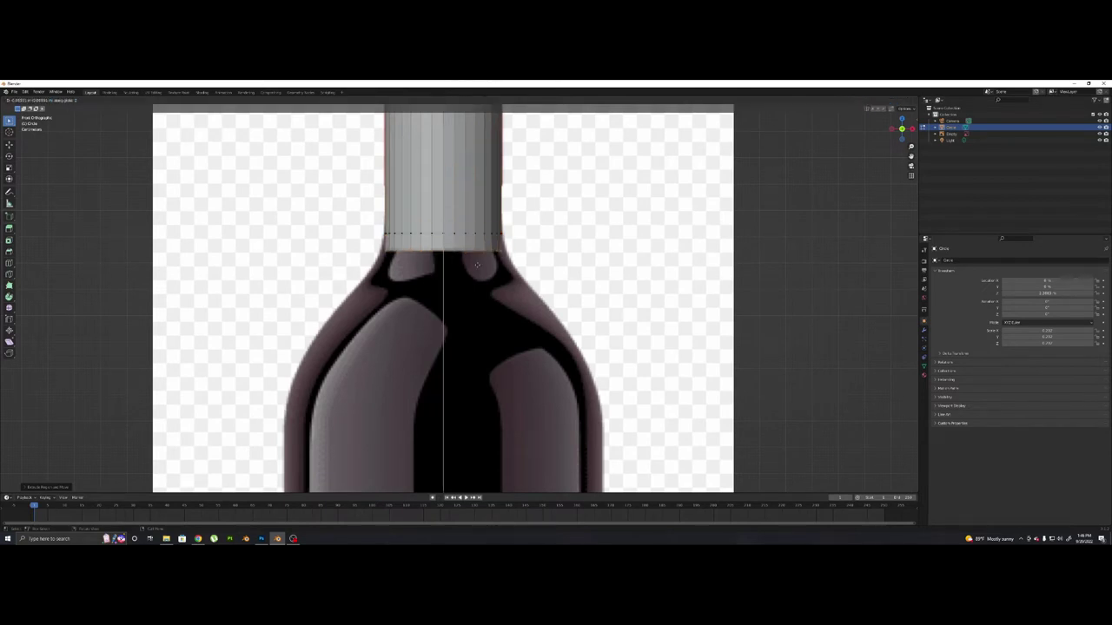
click(478, 275)
key(s)
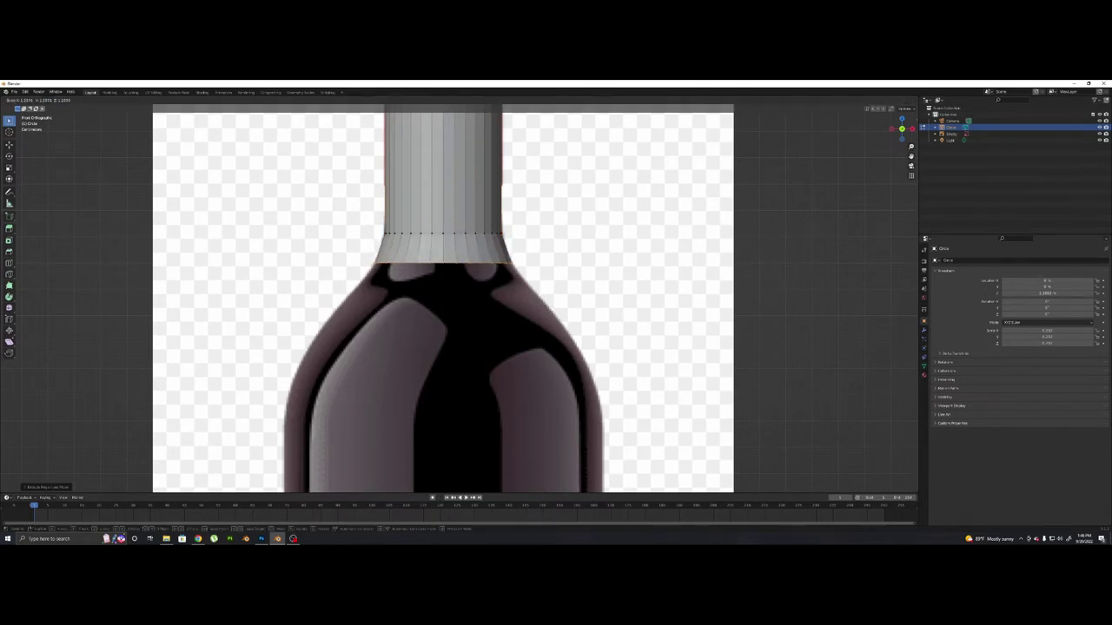
click(476, 291)
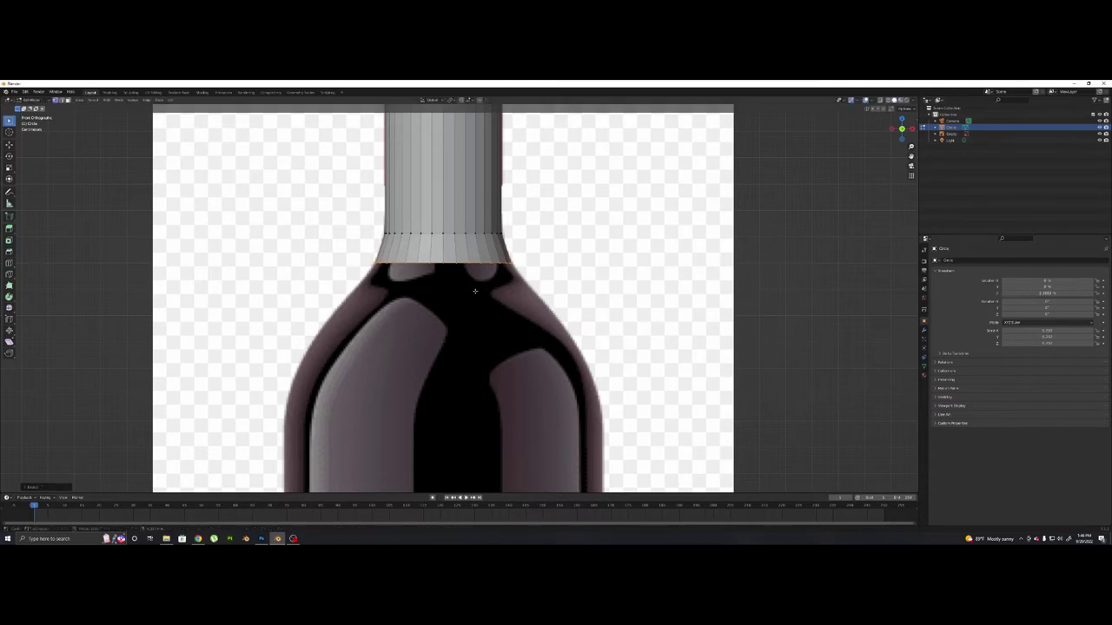
Step: Extrude two more rings down the upper shoulder along Z, scaling each one out to the bottle's outline
key(e)
key(z)
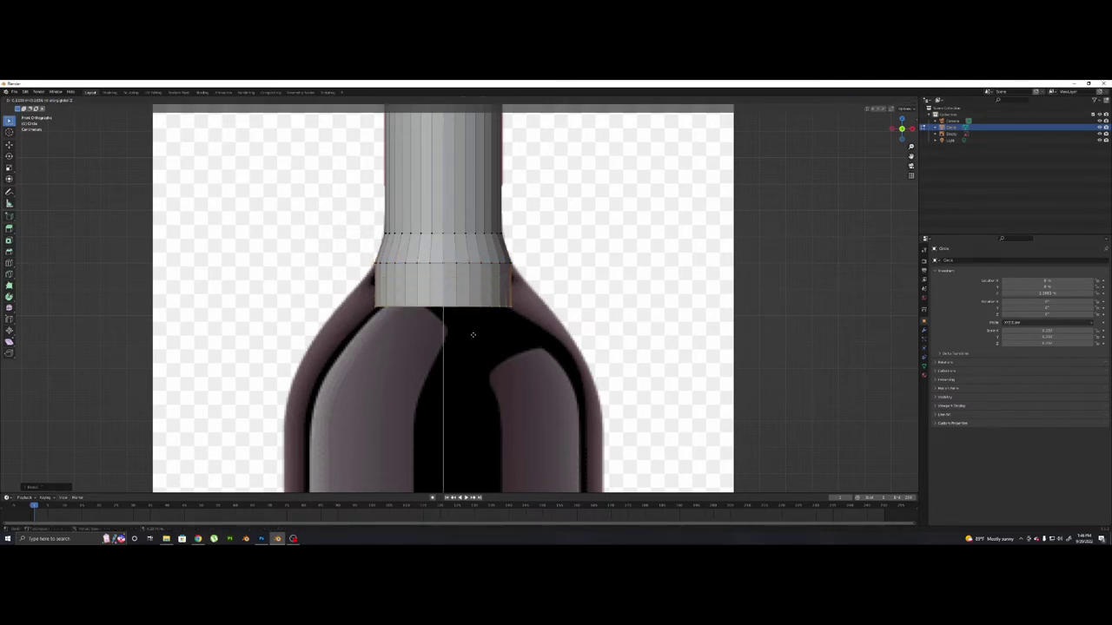
click(472, 362)
shift+middle_drag(471, 364, 478, 255)
key(e)
key(z)
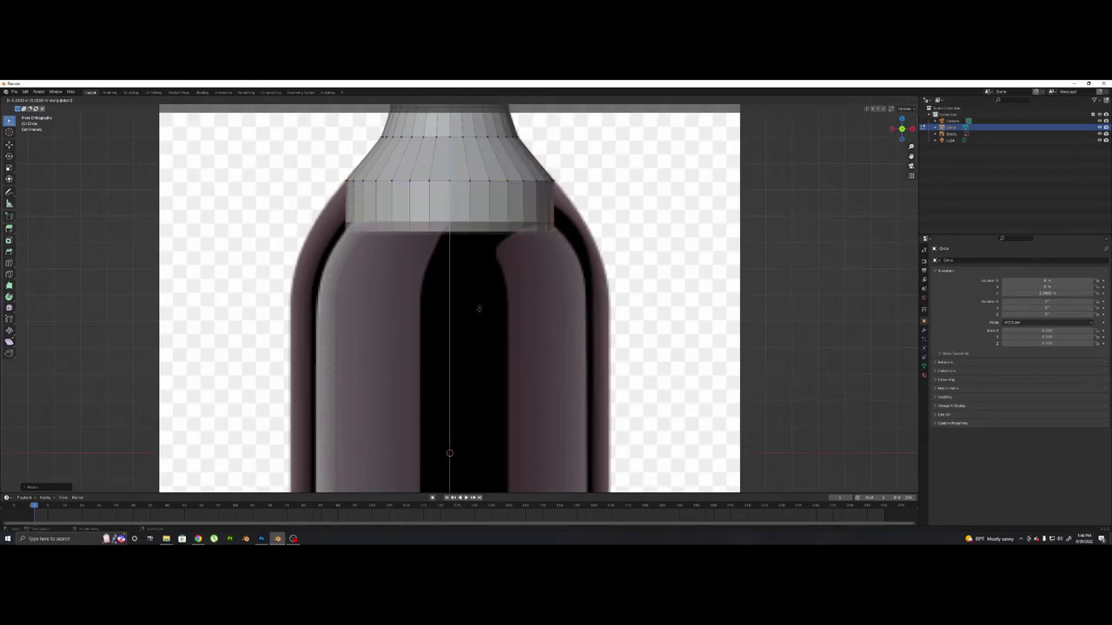
click(478, 309)
key(s)
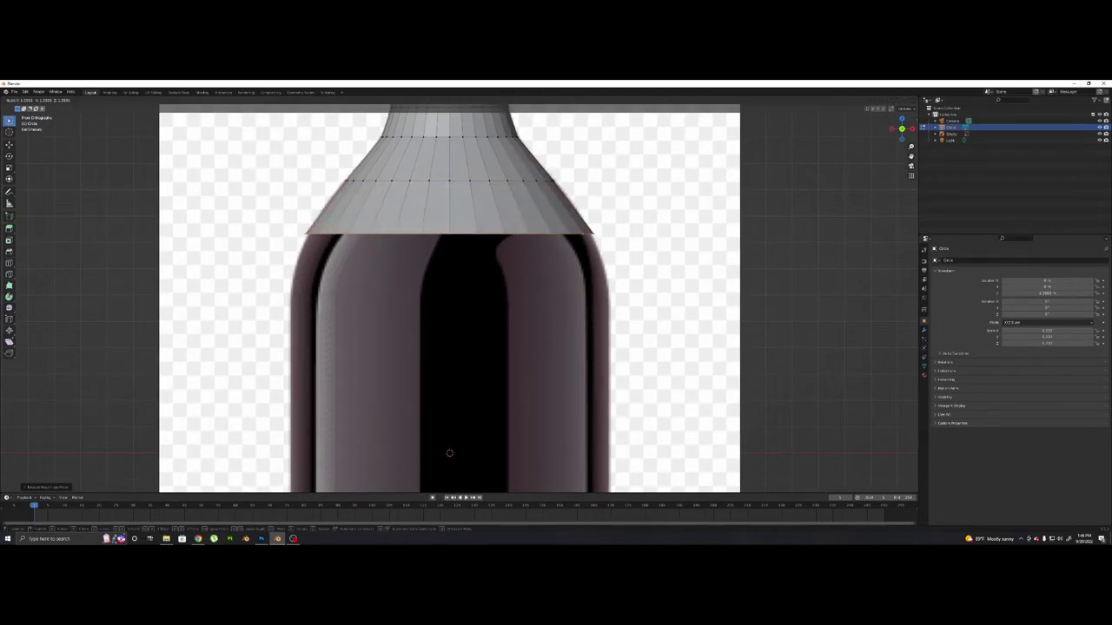
click(476, 337)
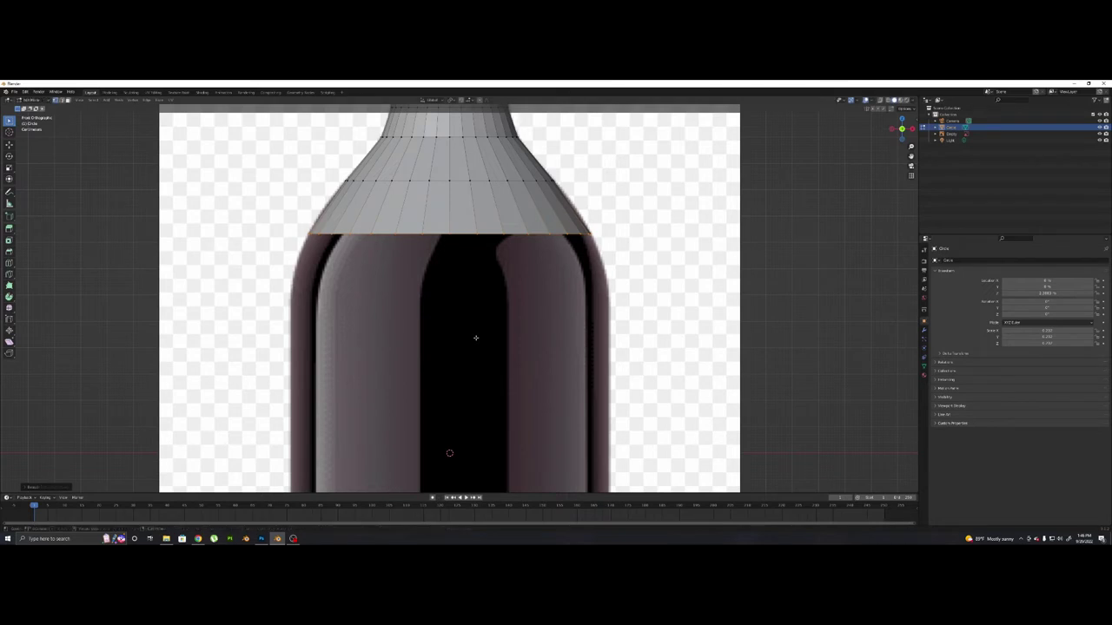
Step: Extrude two shorter rings along Z around the lower curve of the shoulder, scaling each to match the reference outline
key(e)
key(z)
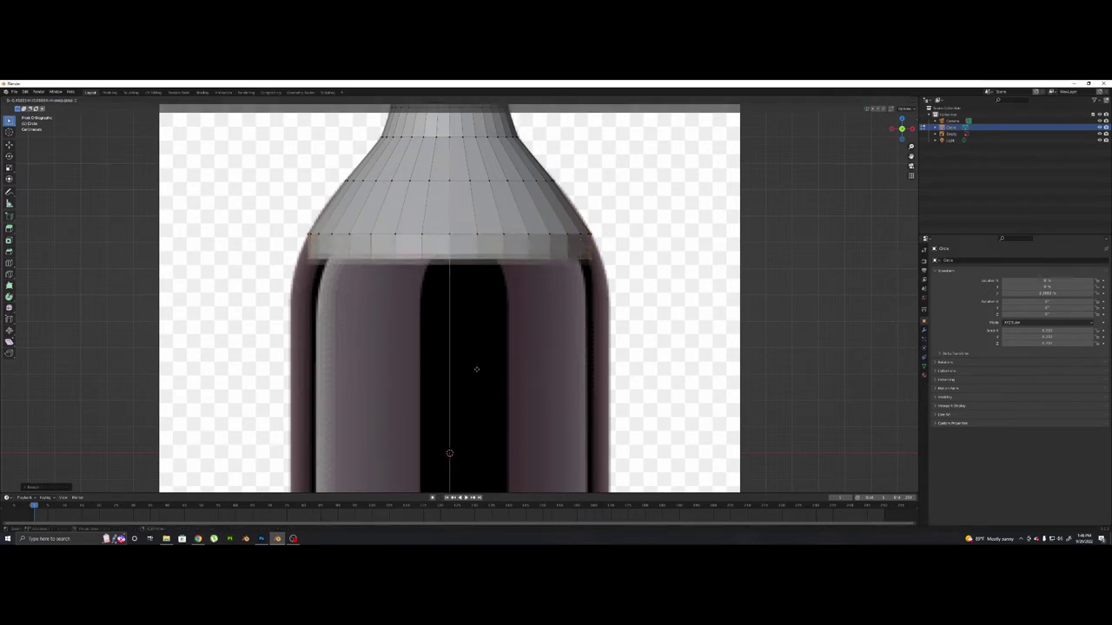
click(477, 367)
key(s)
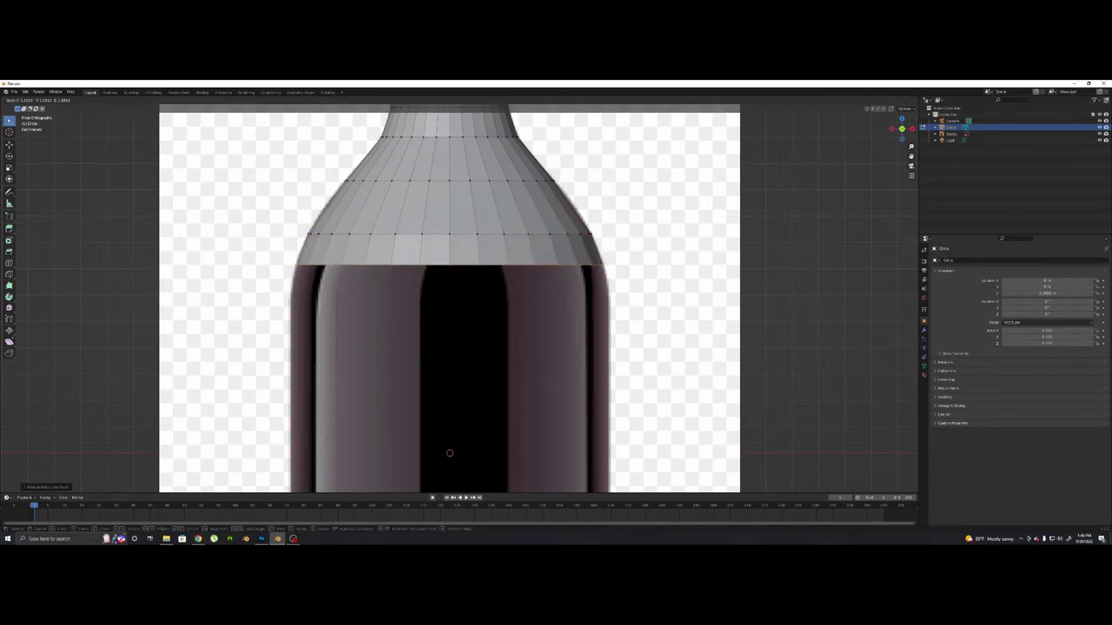
click(477, 377)
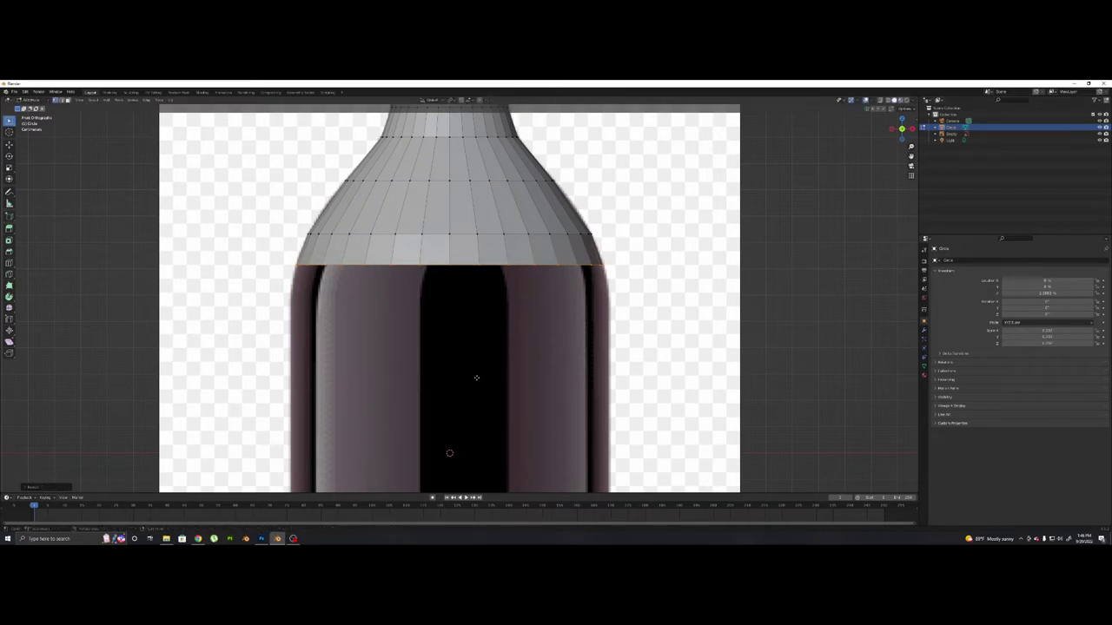
key(e)
key(z)
click(477, 397)
key(s)
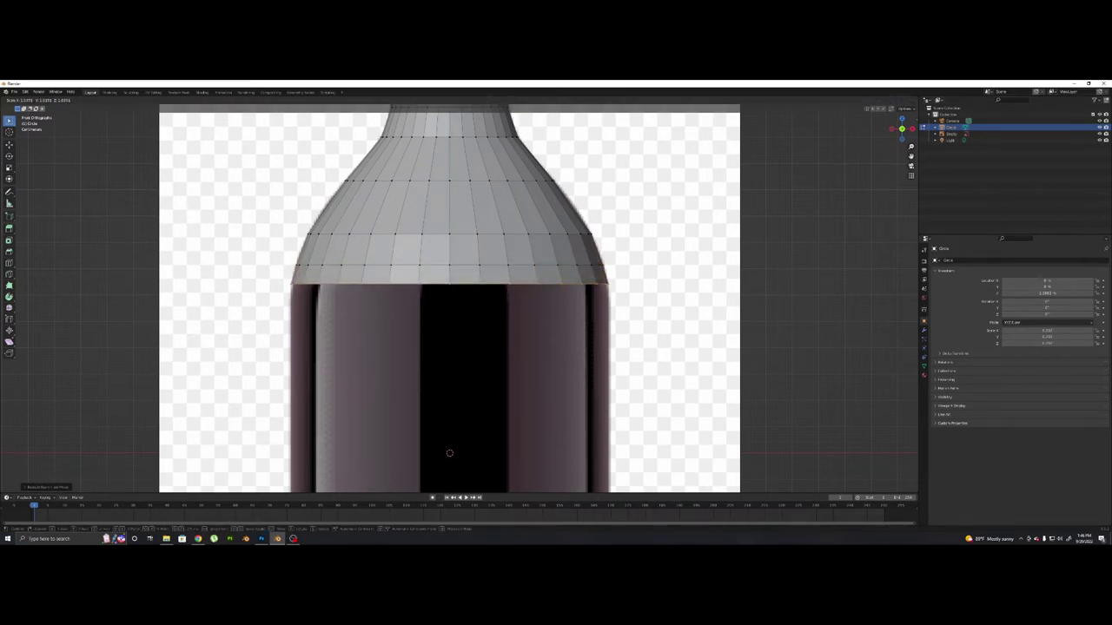
click(476, 402)
Step: Extrude a thin ring down along Z where the shoulder meets the straight body and scale it to the full body width
shift+middle_drag(477, 402, 481, 290)
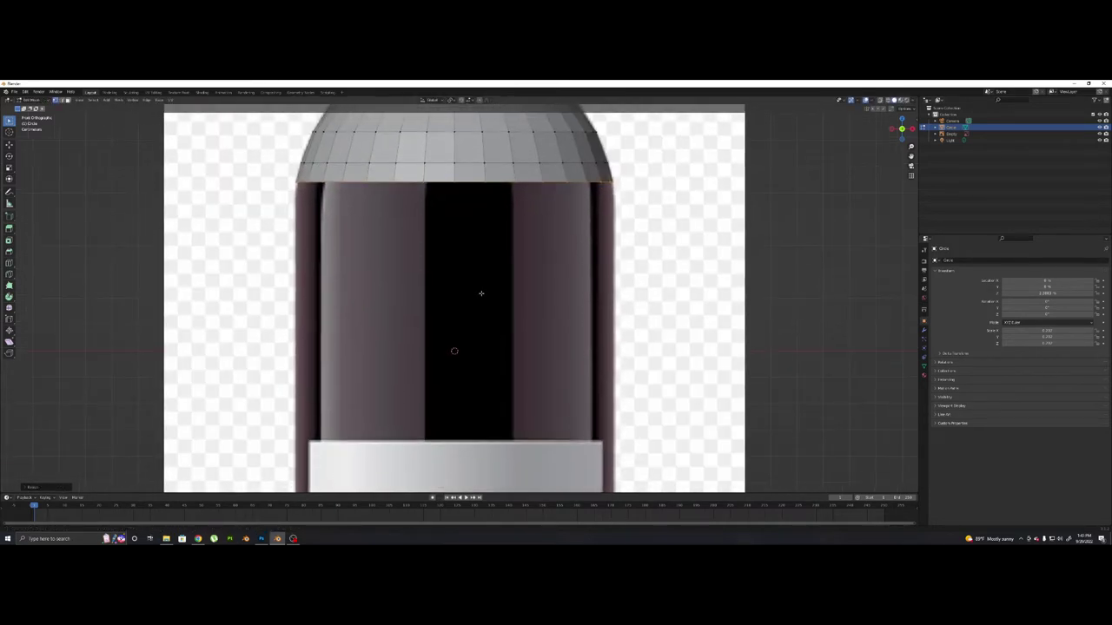
key(e)
key(z)
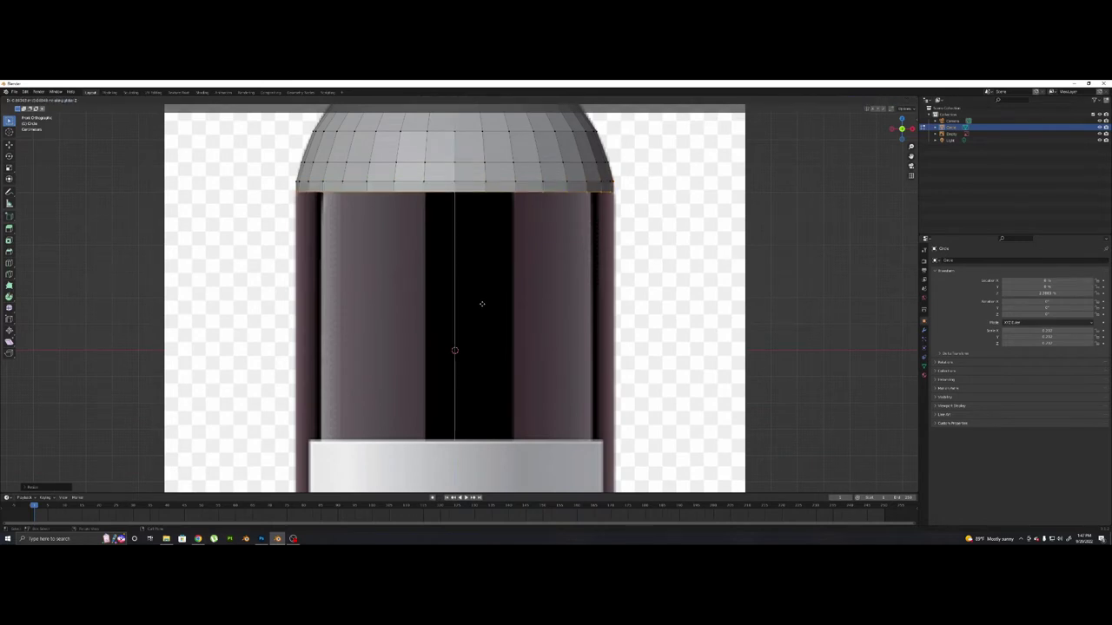
click(481, 303)
key(s)
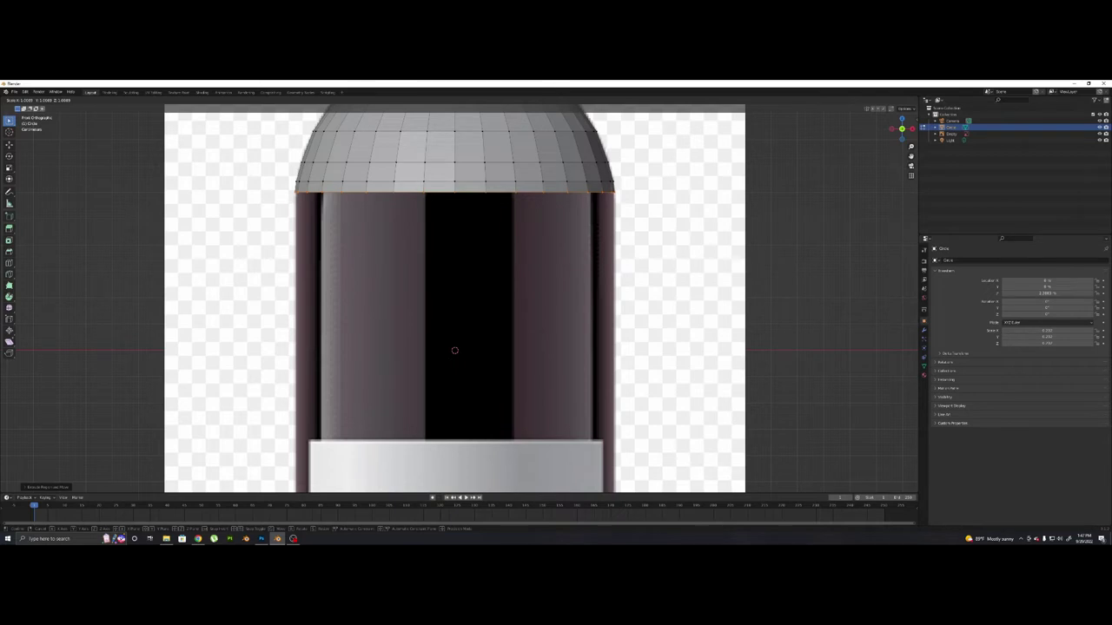
click(481, 305)
Step: Extrude the body ring straight down along Z to just above the top edge of the label
key(e)
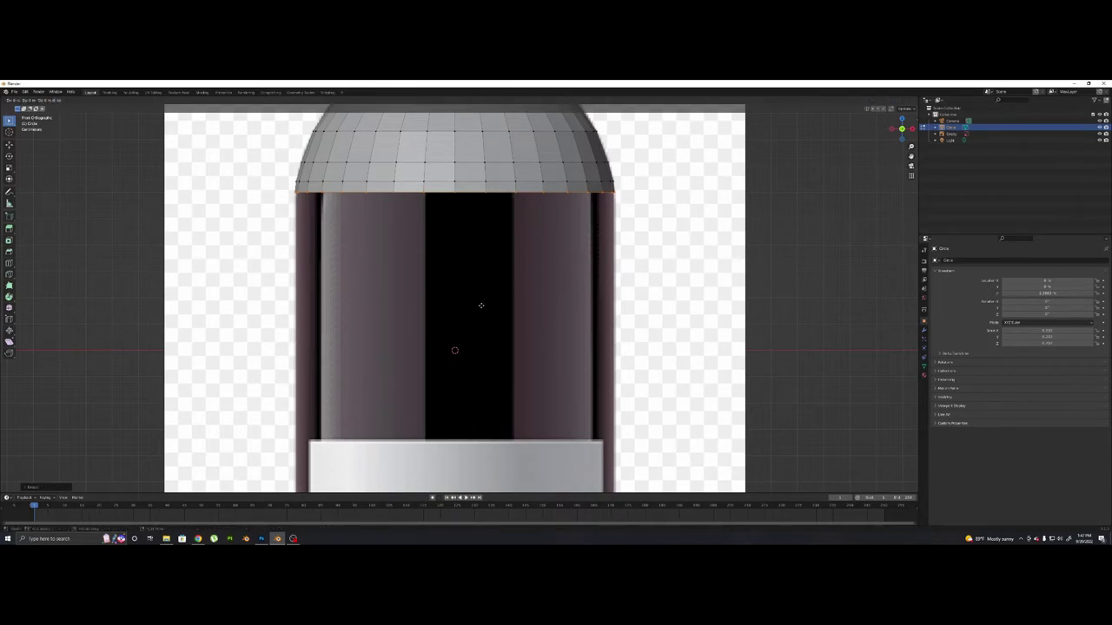
key(z)
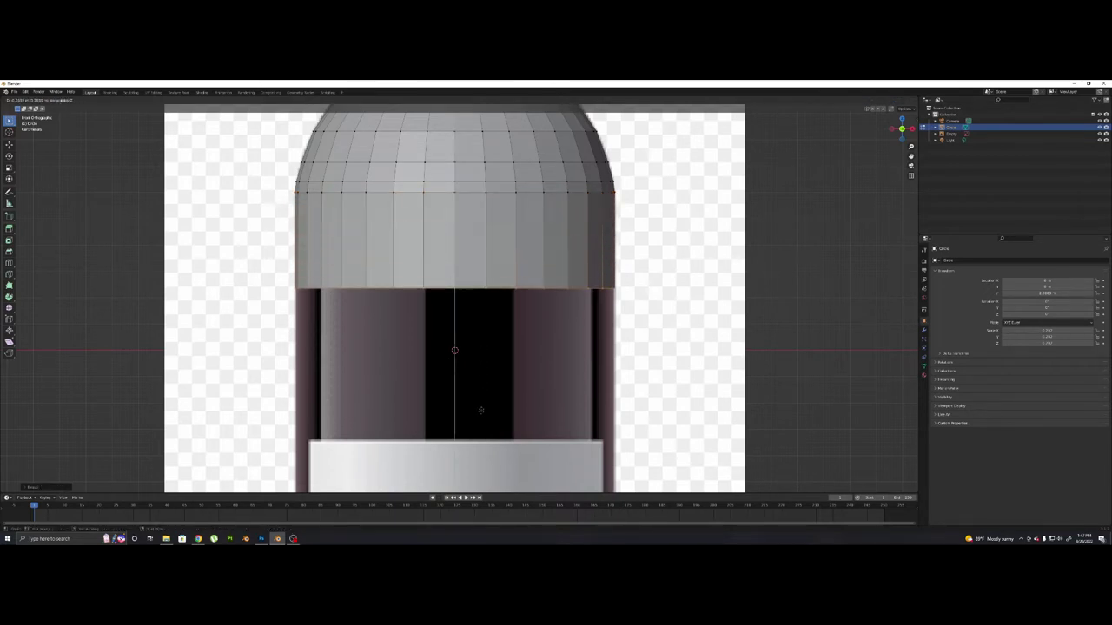
click(477, 443)
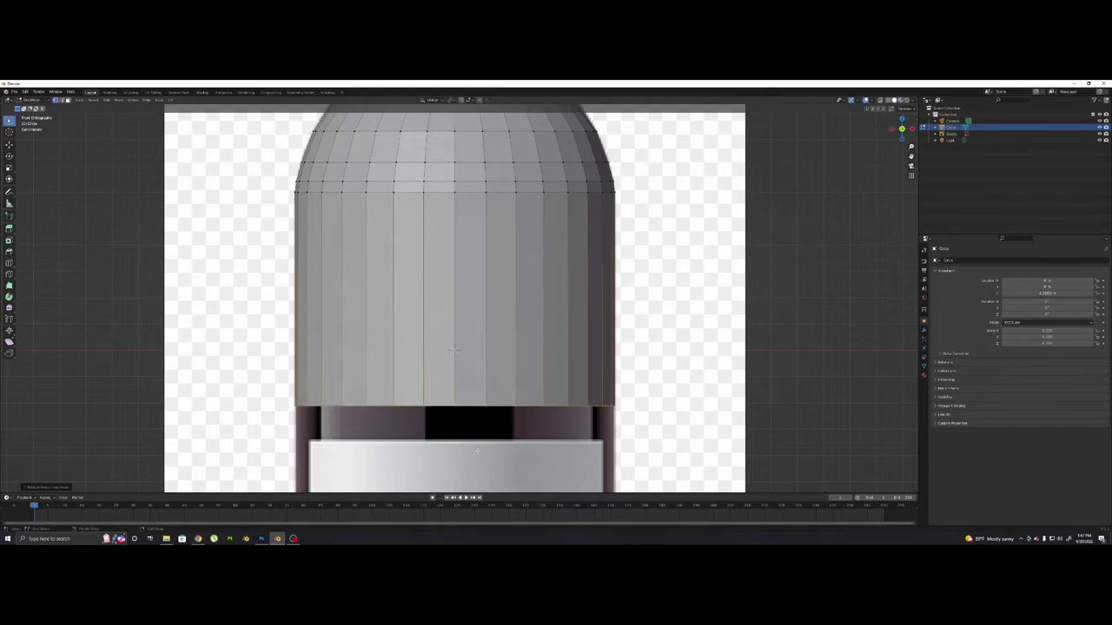
Step: Extrude the body ring straight down along Z past the label and move it to the start of the rounded base corner
scroll(477, 448, down, 5)
shift+middle_drag(477, 447, 482, 314)
scroll(484, 326, up, 2)
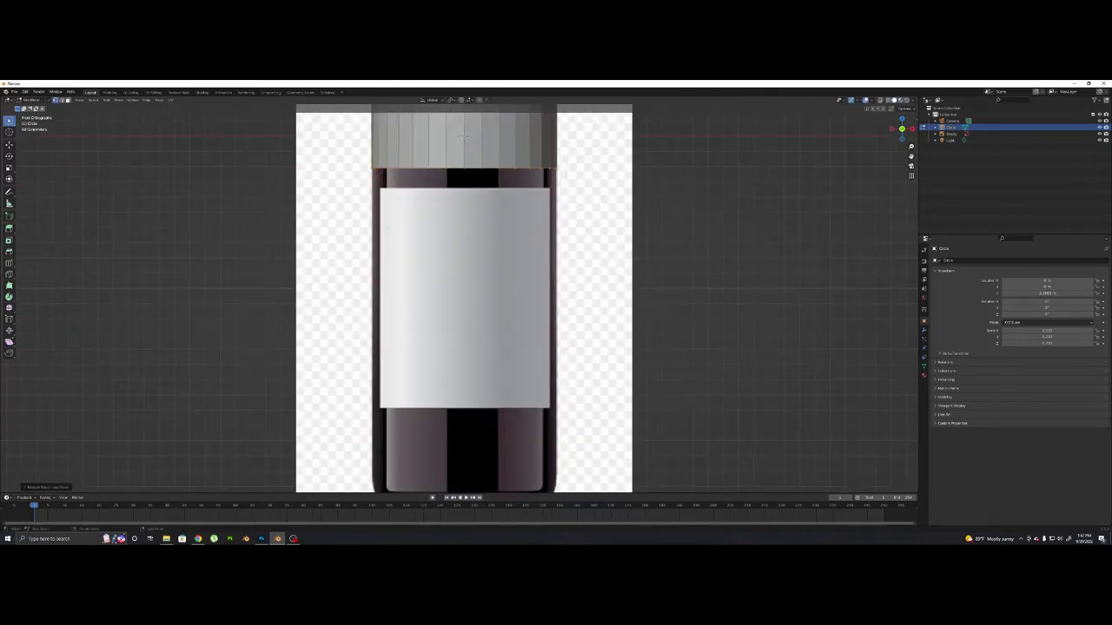
key(e)
key(z)
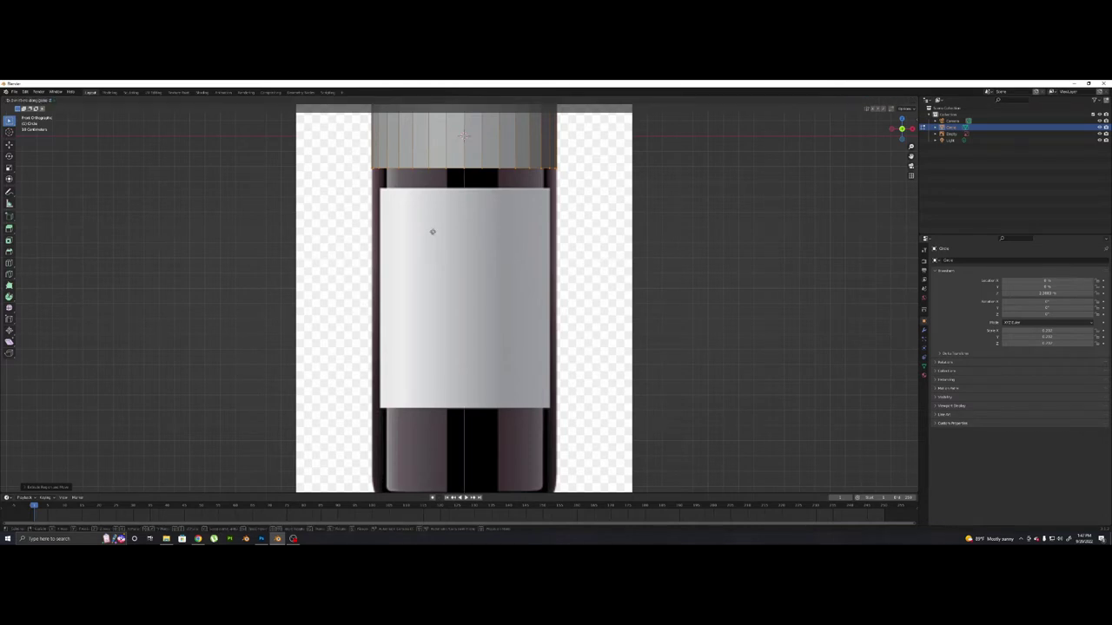
click(412, 155)
shift+middle_drag(415, 435, 419, 252)
scroll(410, 311, up, 3)
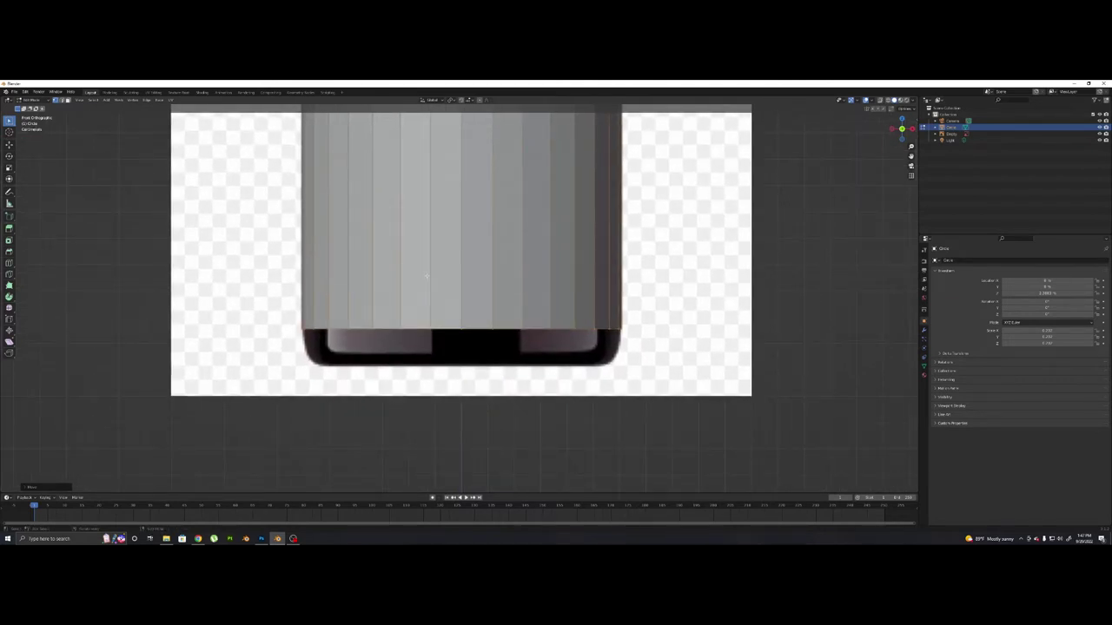
key(e)
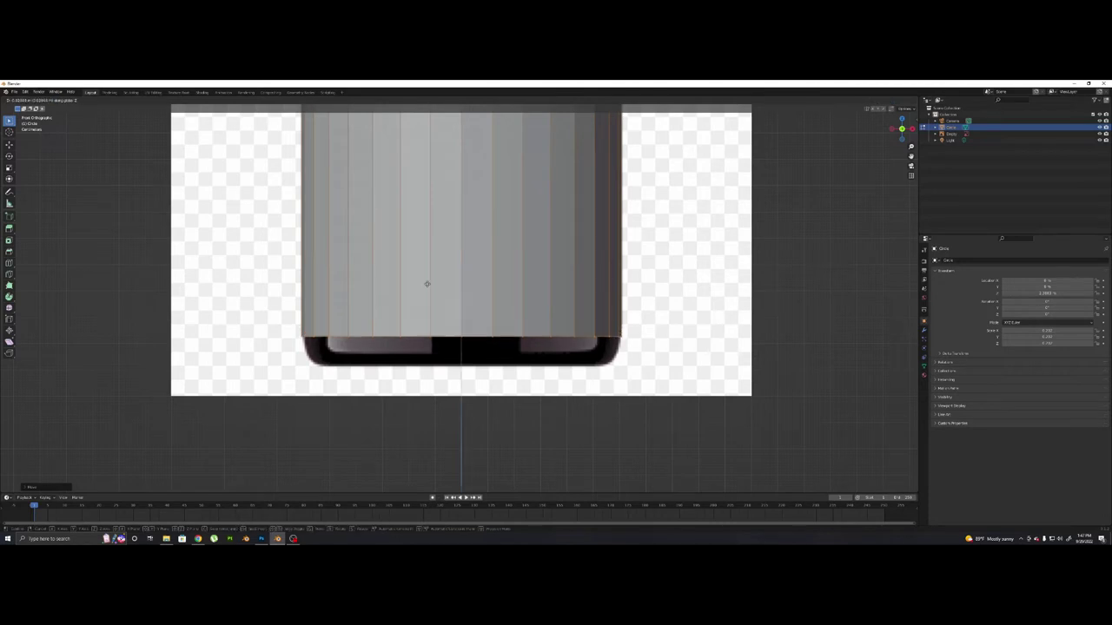
click(426, 292)
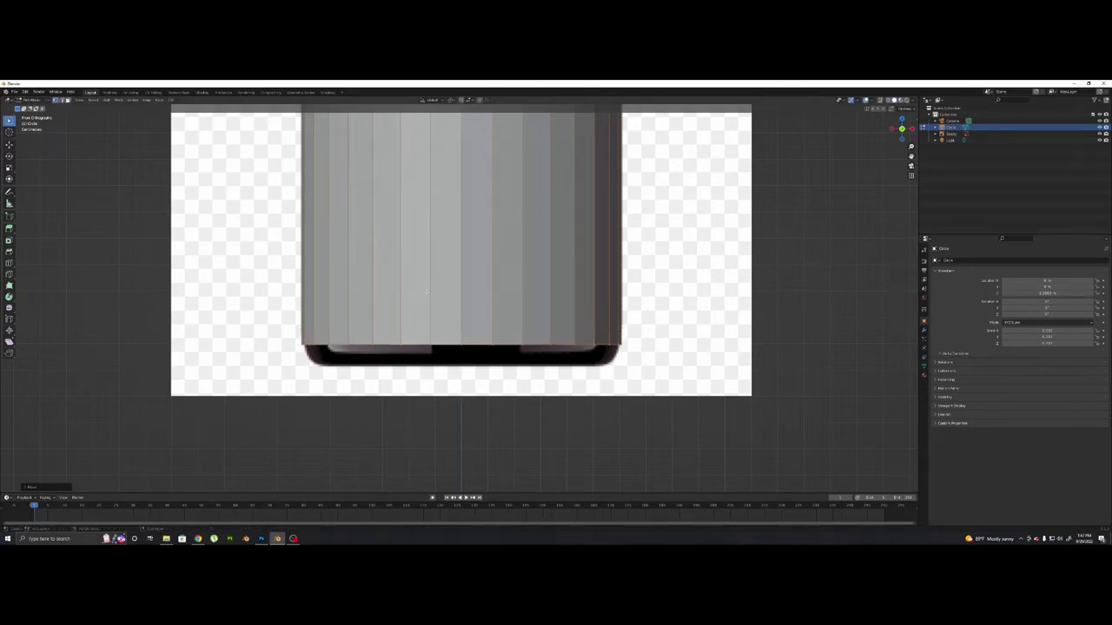
Step: Extrude two thin rings down along Z at the start of the base corner, scaling each slightly inward to the bottle's outline
key(e)
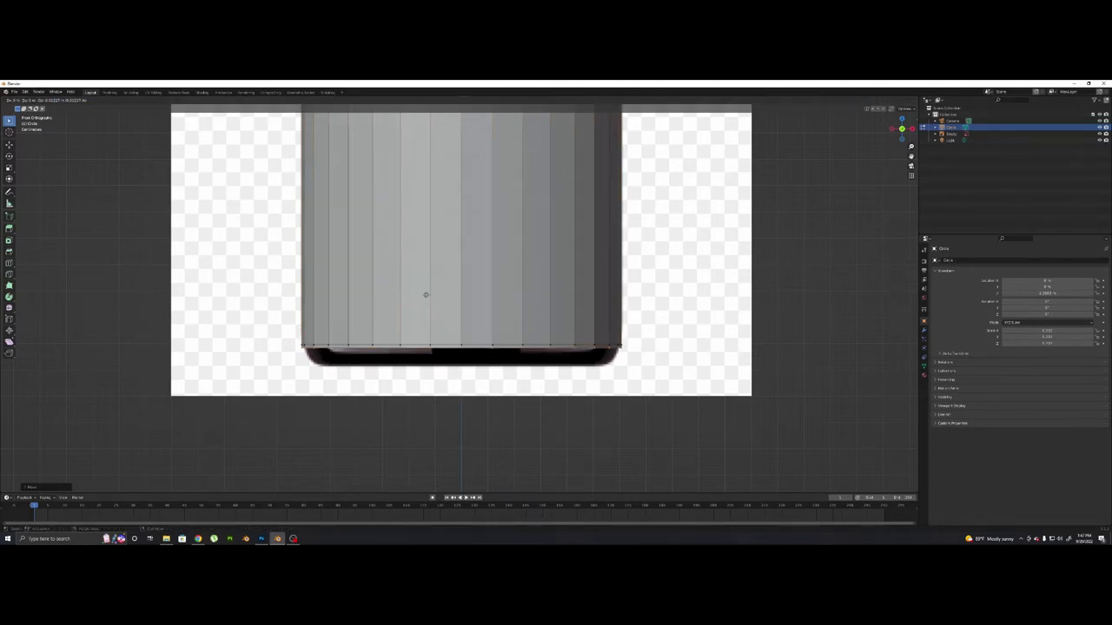
key(s)
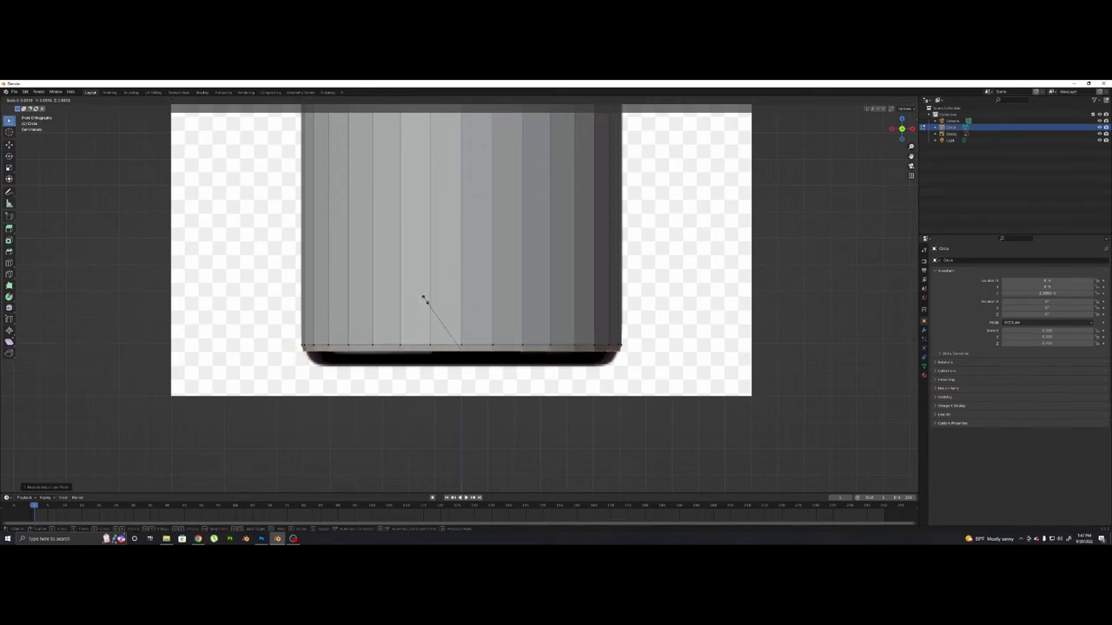
click(423, 298)
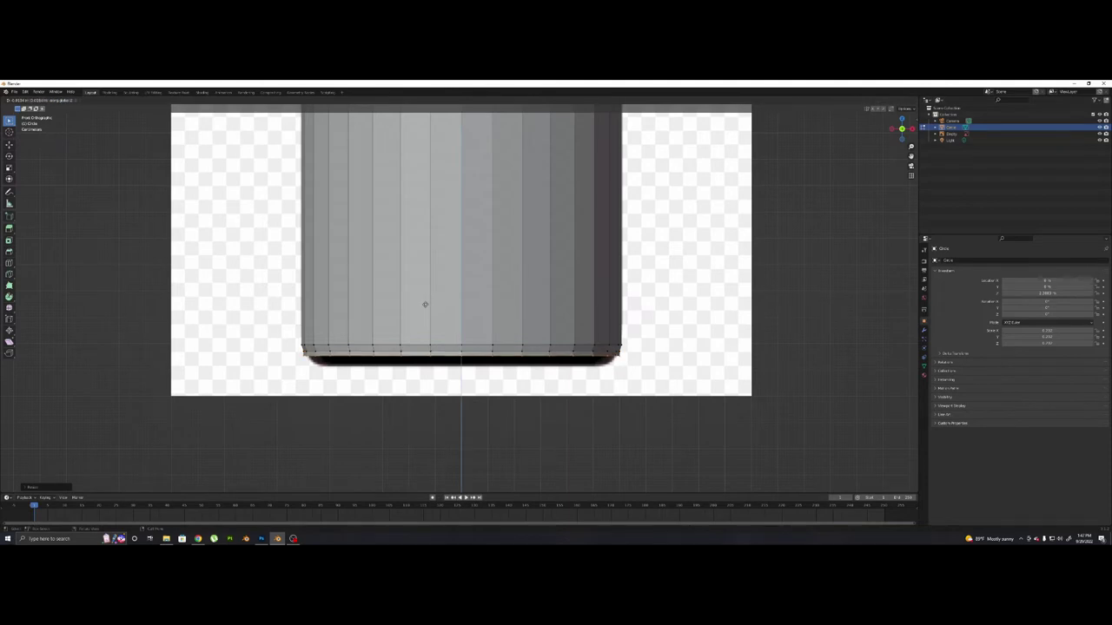
key(s)
click(423, 310)
Step: Extrude a last ring along Z to the bottle's bottom edge and scale it inward to finish the rounded base corner
key(e)
key(z)
click(423, 316)
key(s)
key(s)
key(z)
click(419, 322)
key(s)
key(z)
click(421, 323)
Step: Switch the viewport to wireframe shading and view the whole bottle in perspective
scroll(422, 323, down, 8)
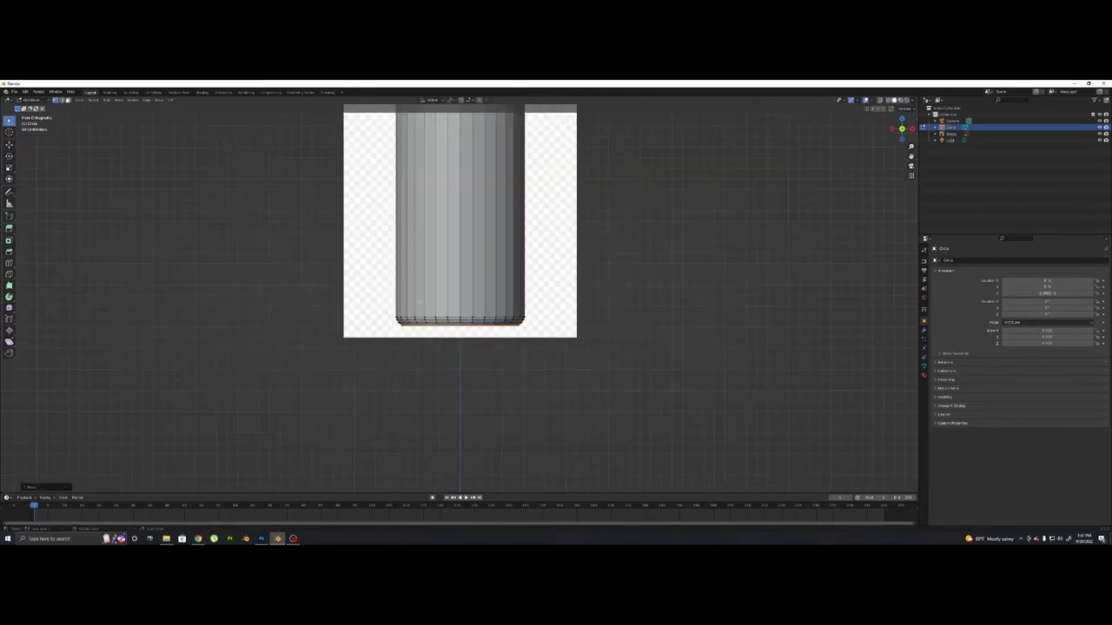
scroll(458, 292, up, 5)
scroll(453, 299, down, 4)
middle_drag(454, 298, 526, 165)
key(z)
click(455, 230)
mouse_move(454, 230)
middle_down()
mouse_move(501, 179)
mouse_move(551, 203)
mouse_move(582, 258)
mouse_move(507, 277)
mouse_move(455, 244)
middle_up()
Step: Rename the reference image object as Reference and the circle object as WineBottle
click(952, 133)
double_click(952, 133)
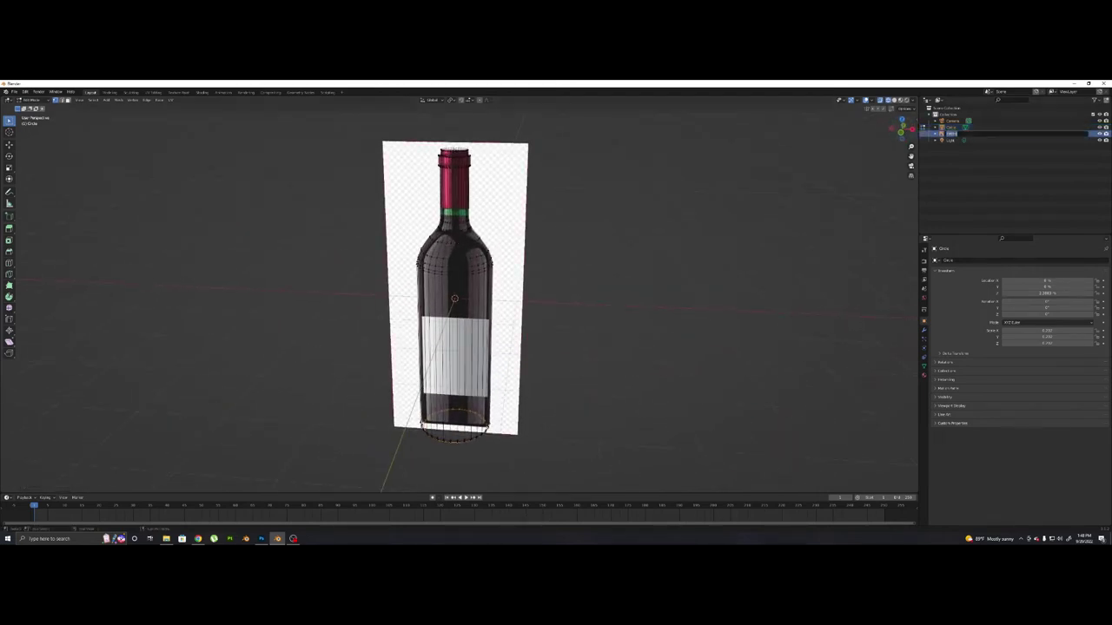
text(Re)
key(Return)
click(950, 128)
text(Bottle)
key(ctrl+a)
text(W)
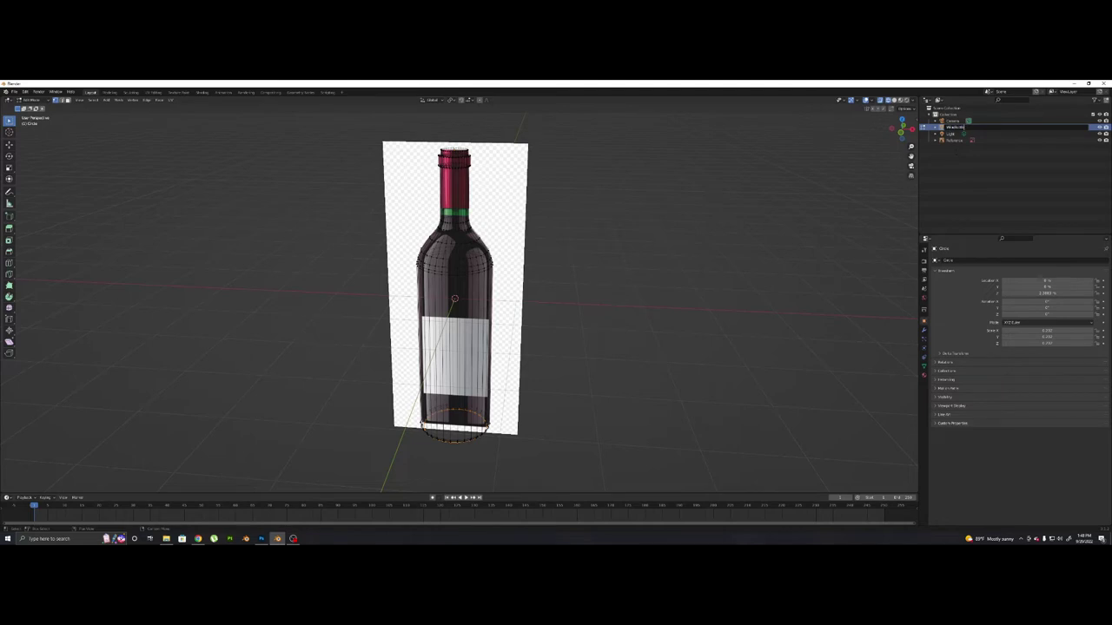
key(Return)
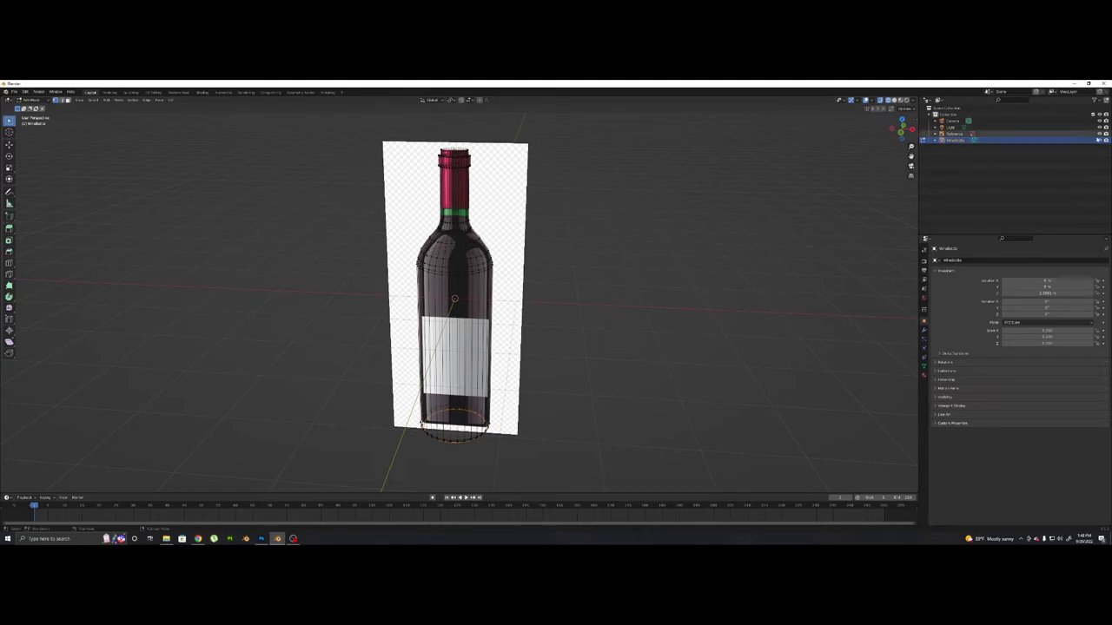
Step: Hide the reference image and return the viewport to solid shading
click(1100, 140)
click(1101, 140)
click(1101, 134)
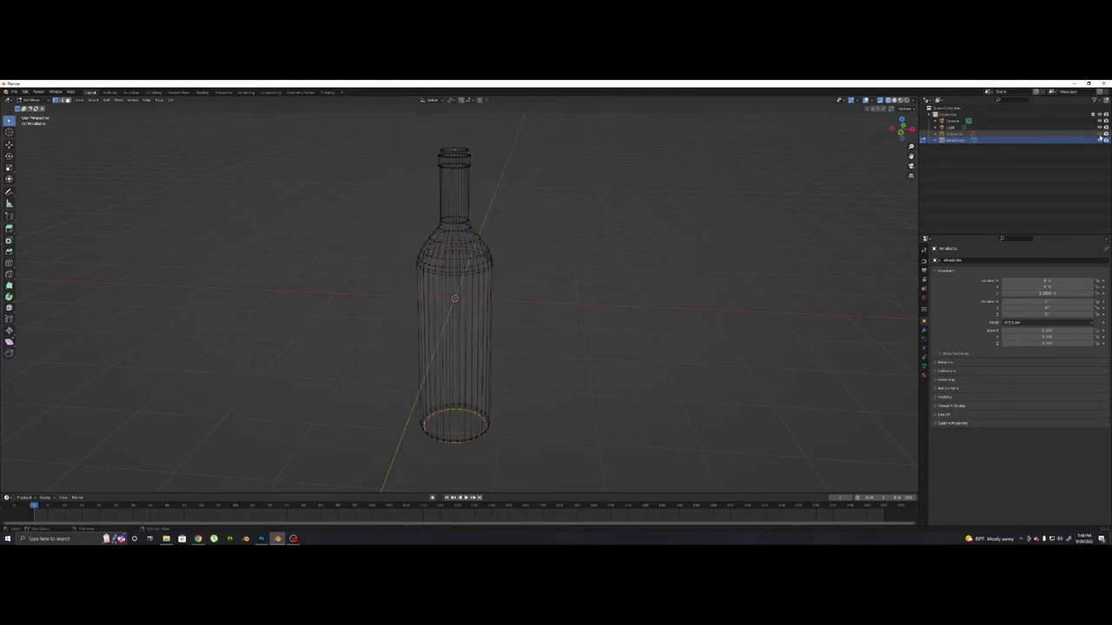
middle_drag(700, 169, 667, 178)
key(shift+z)
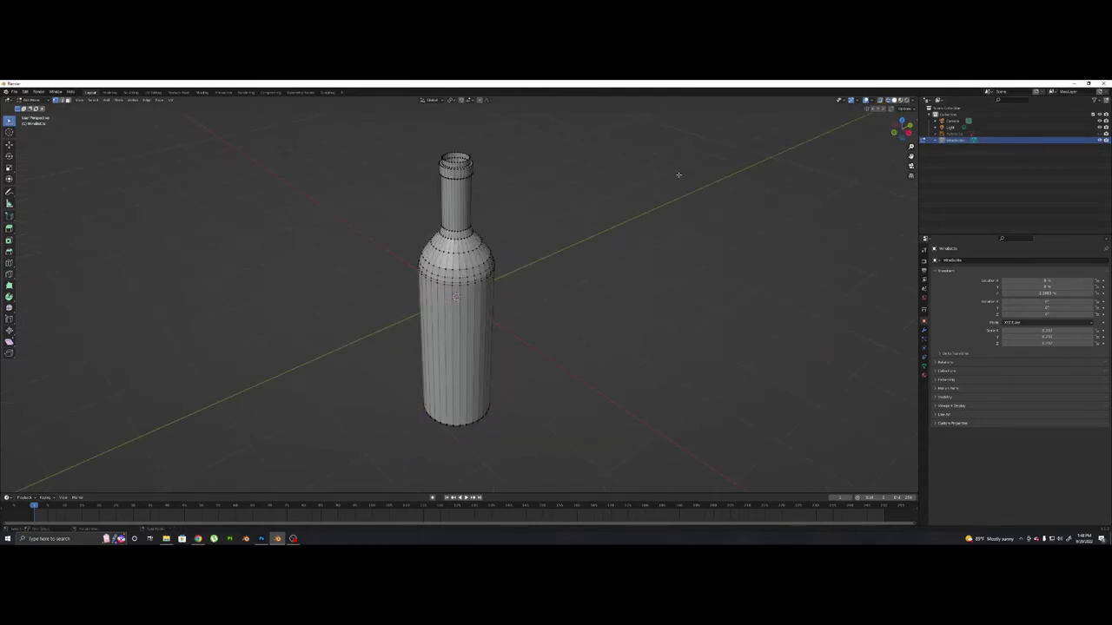
Step: Leave Edit Mode and examine the bottle's neck, shoulder, body and open base from several angles
scroll(496, 169, down, 2)
shift+middle_drag(497, 168, 514, 216)
key(Tab)
scroll(551, 201, up, 6)
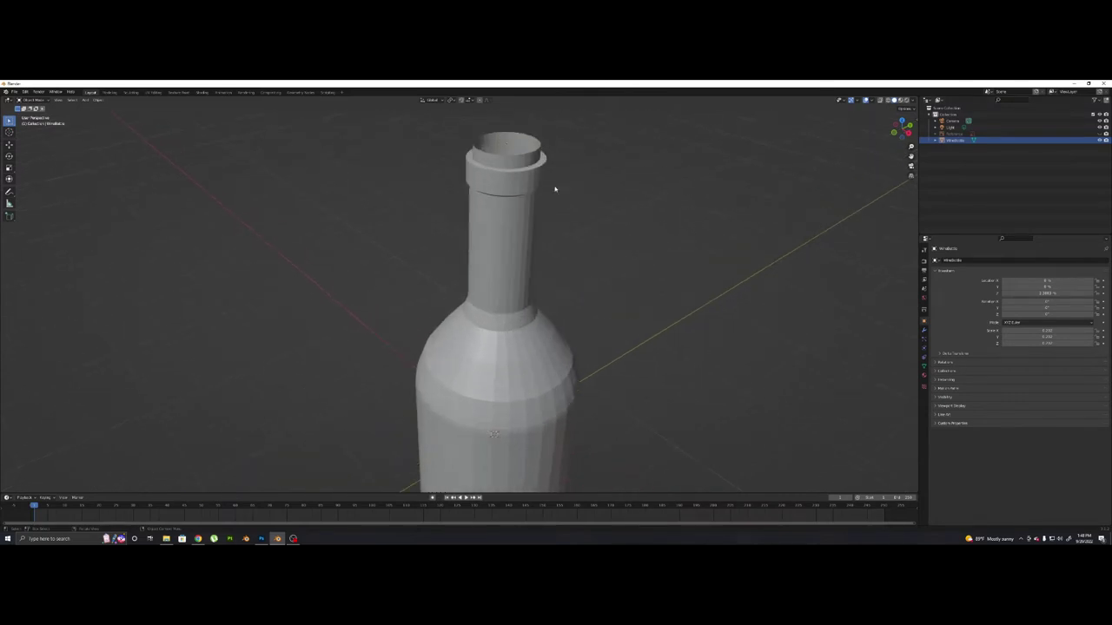
middle_drag(555, 188, 466, 208)
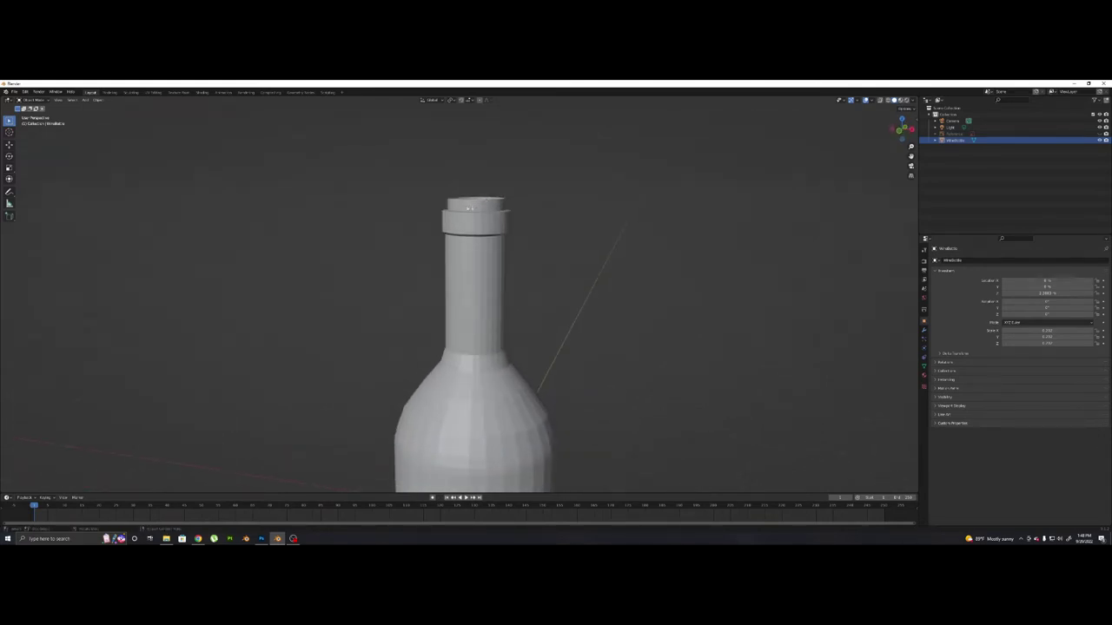
shift+middle_drag(509, 263, 533, 122)
scroll(534, 286, down, 4)
middle_drag(535, 317, 472, 343)
mouse_move(434, 295)
middle_down()
mouse_move(534, 298)
mouse_move(417, 308)
middle_up()
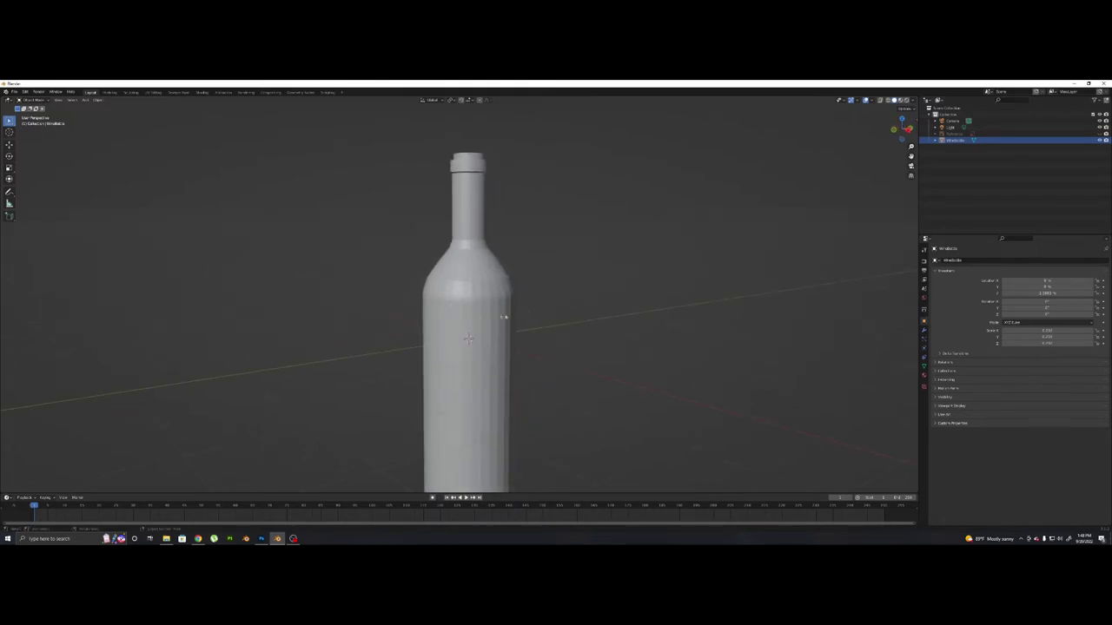
scroll(504, 317, down, 2)
middle_drag(481, 334, 479, 304)
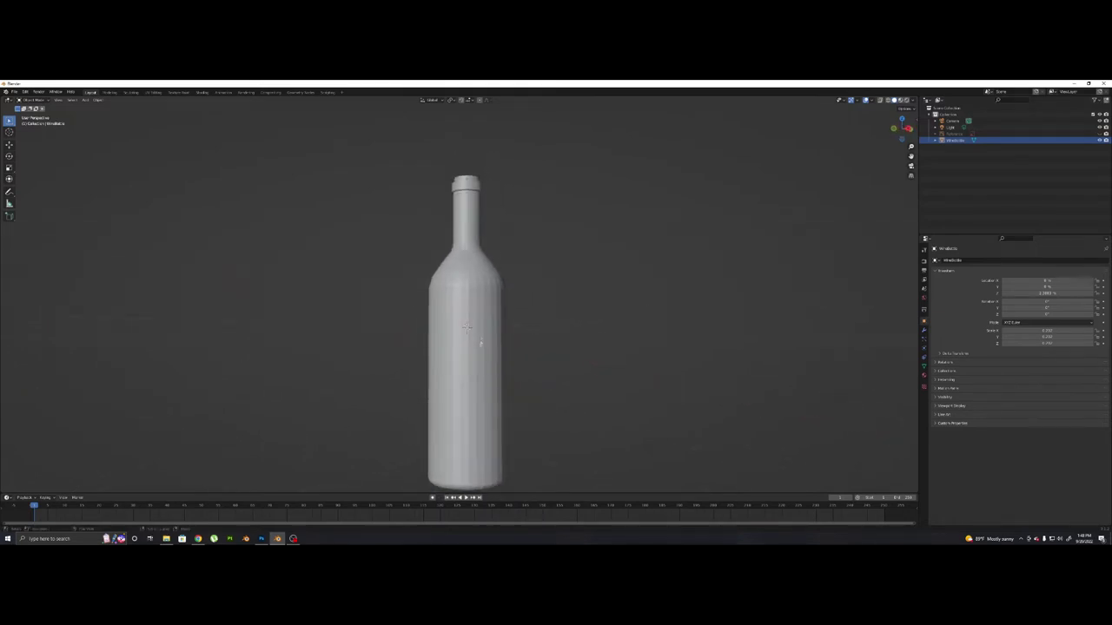
shift+middle_drag(478, 354, 478, 269)
scroll(485, 330, up, 4)
scroll(485, 330, down, 3)
middle_drag(498, 379, 498, 303)
Step: Enter Edit Mode and fill the open ring at the bottle's base with a face
key(Tab)
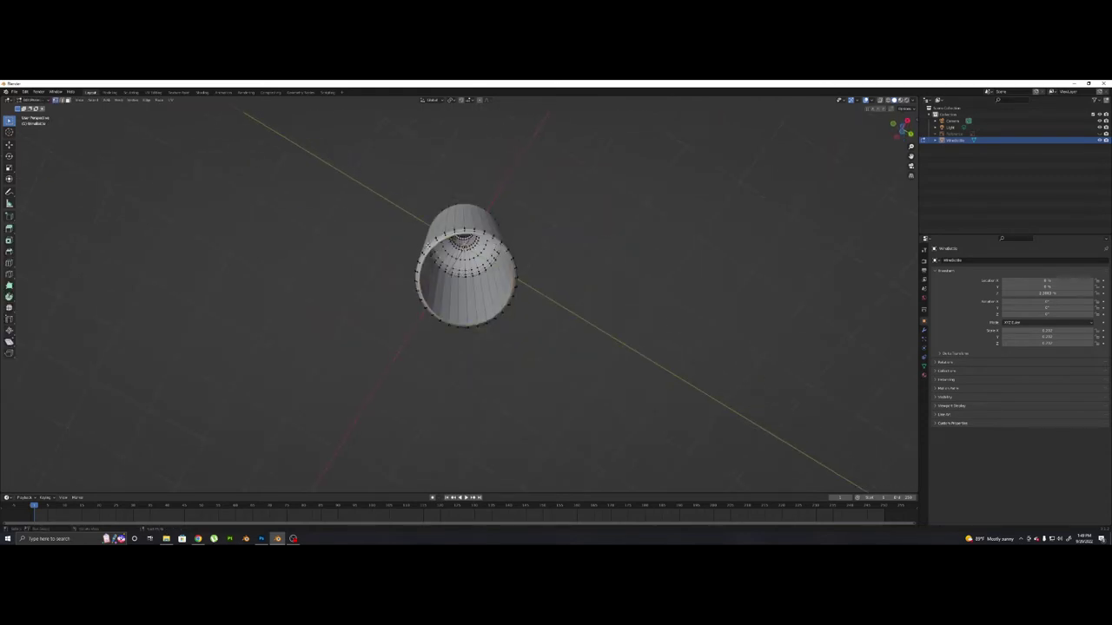
scroll(580, 247, up, 3)
middle_drag(643, 236, 357, 347)
middle_drag(398, 183, 413, 318)
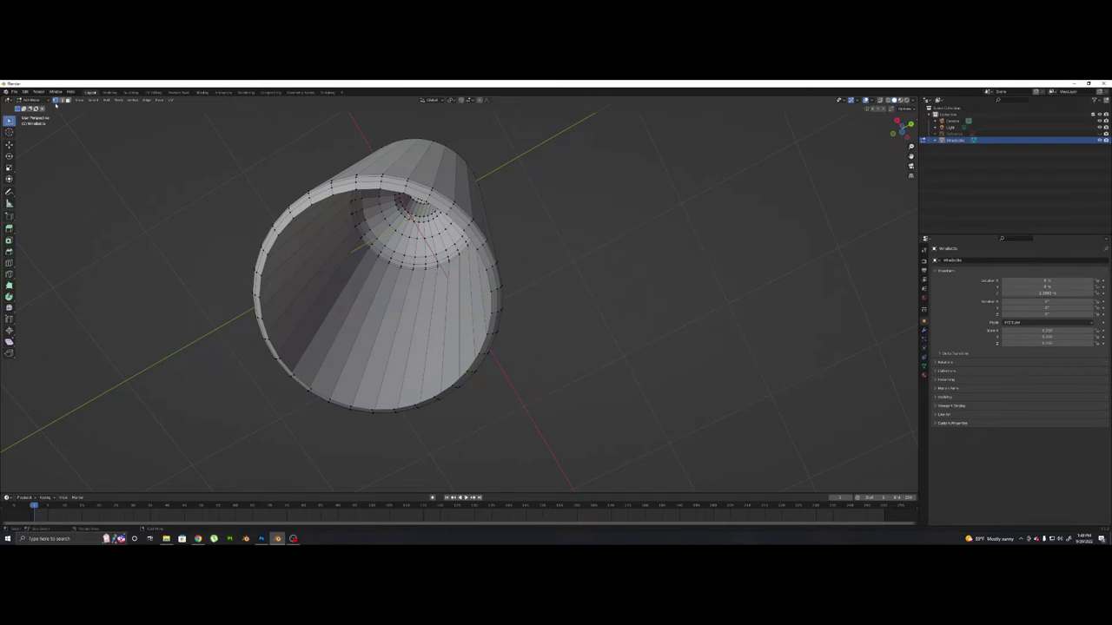
middle_drag(228, 156, 274, 220)
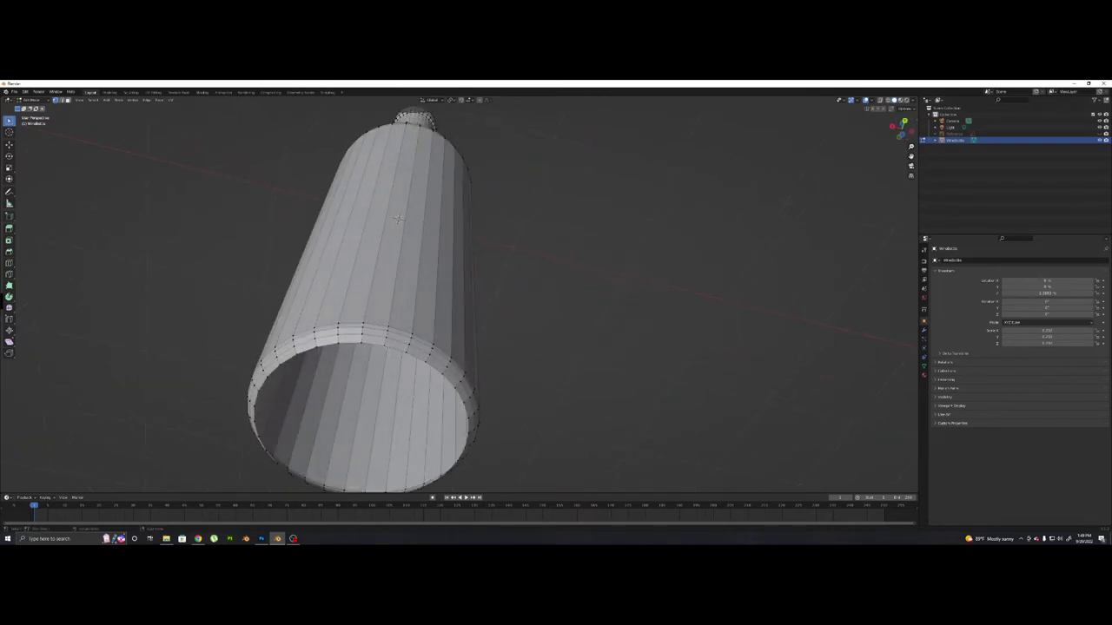
middle_drag(398, 218, 397, 227)
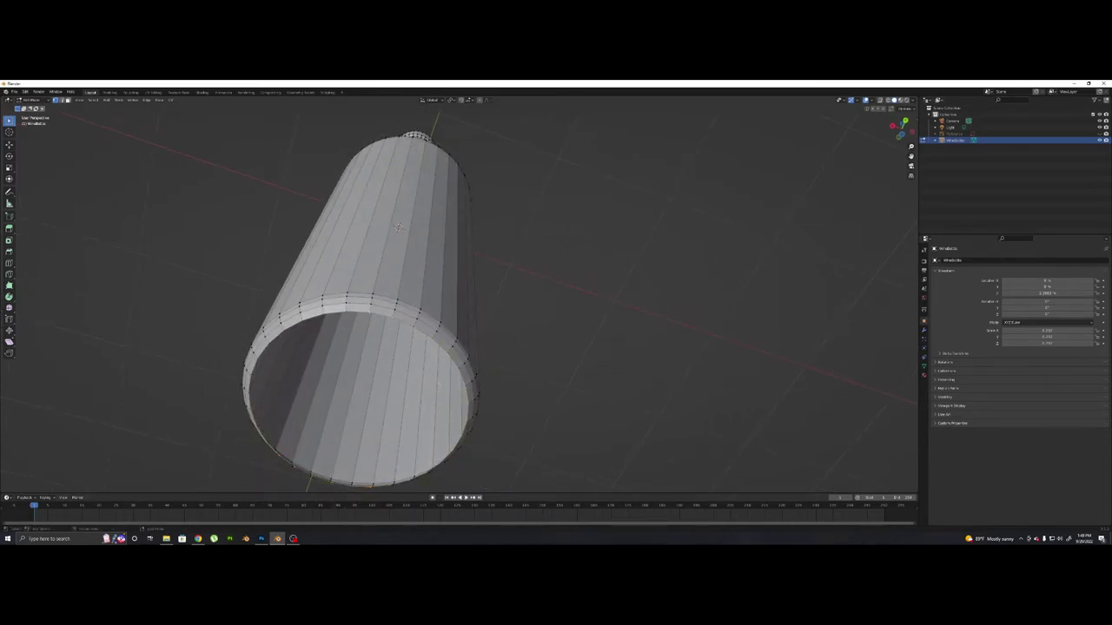
middle_drag(250, 335, 469, 409)
scroll(487, 426, down, 1)
key(f)
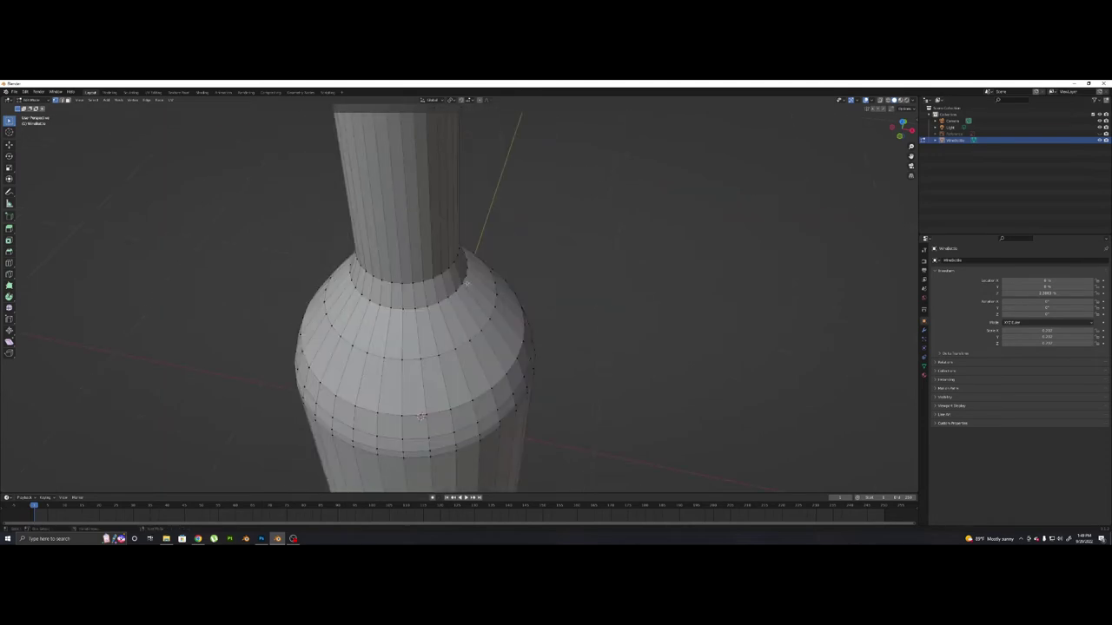
Step: Select the top edge loop of the bottle's mouth and fill it with a face
scroll(467, 283, down, 4)
shift+middle_drag(441, 263, 460, 291)
scroll(417, 313, up, 4)
scroll(417, 313, down, 2)
scroll(599, 307, up, 5)
scroll(599, 308, down, 4)
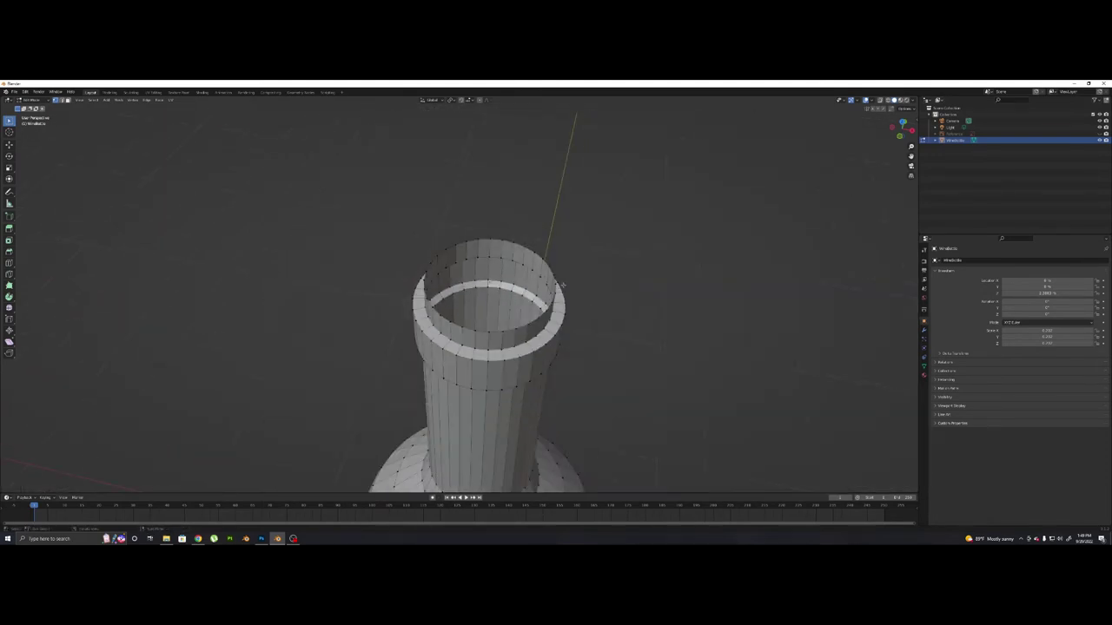
middle_drag(563, 278, 588, 269)
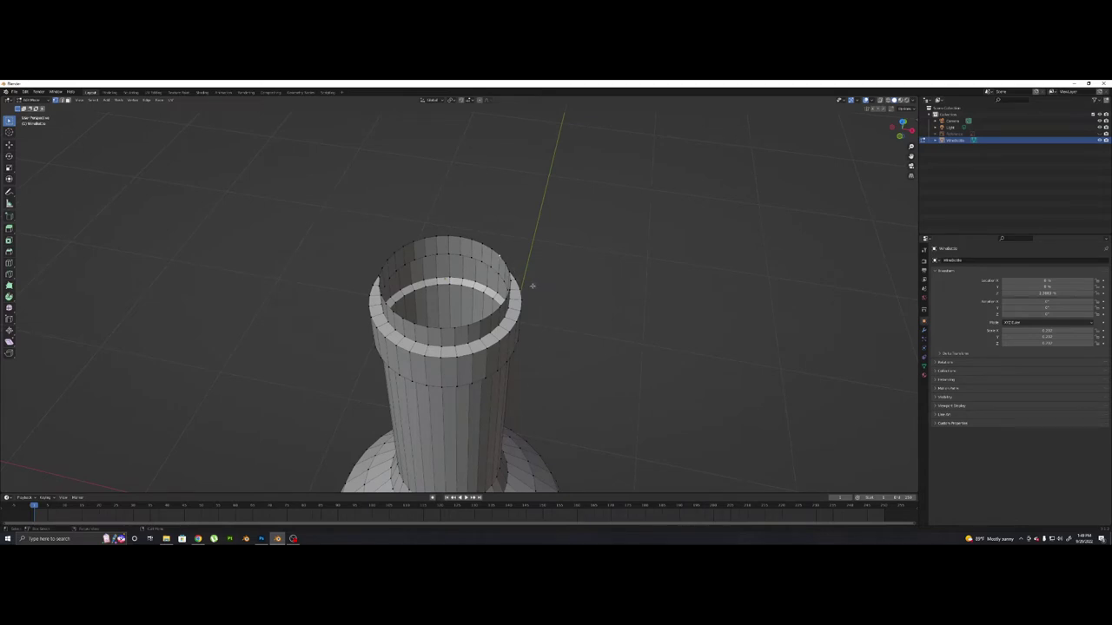
alt+click(491, 249)
key(f)
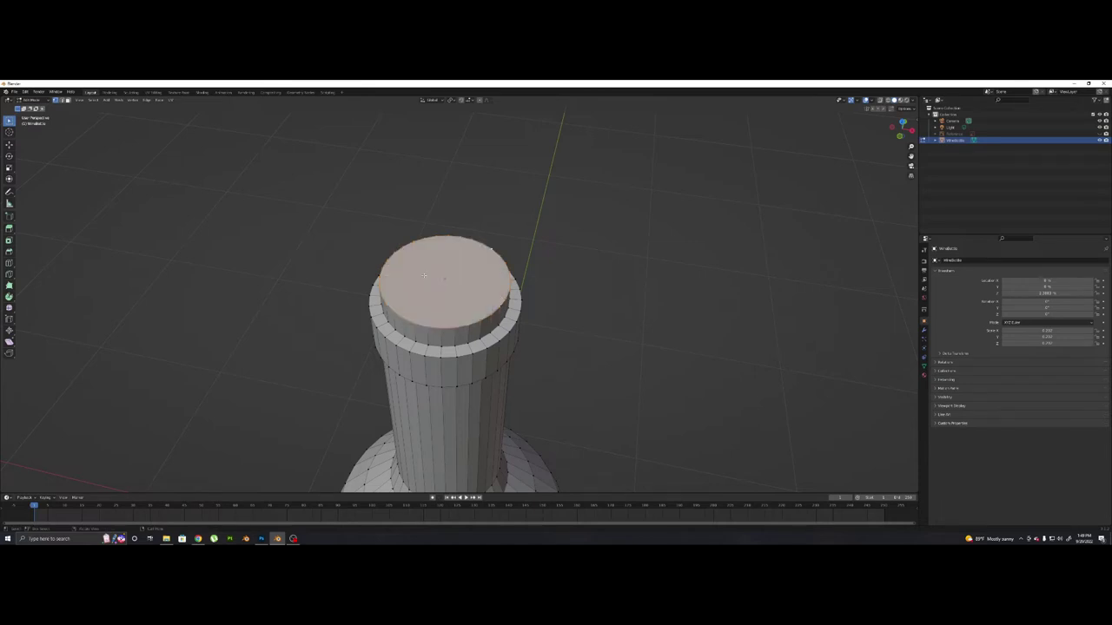
Step: Try to extrude the mouth's cap face upward and scale it, and undo the extrusion
middle_drag(444, 297, 419, 258)
middle_drag(412, 264, 409, 357)
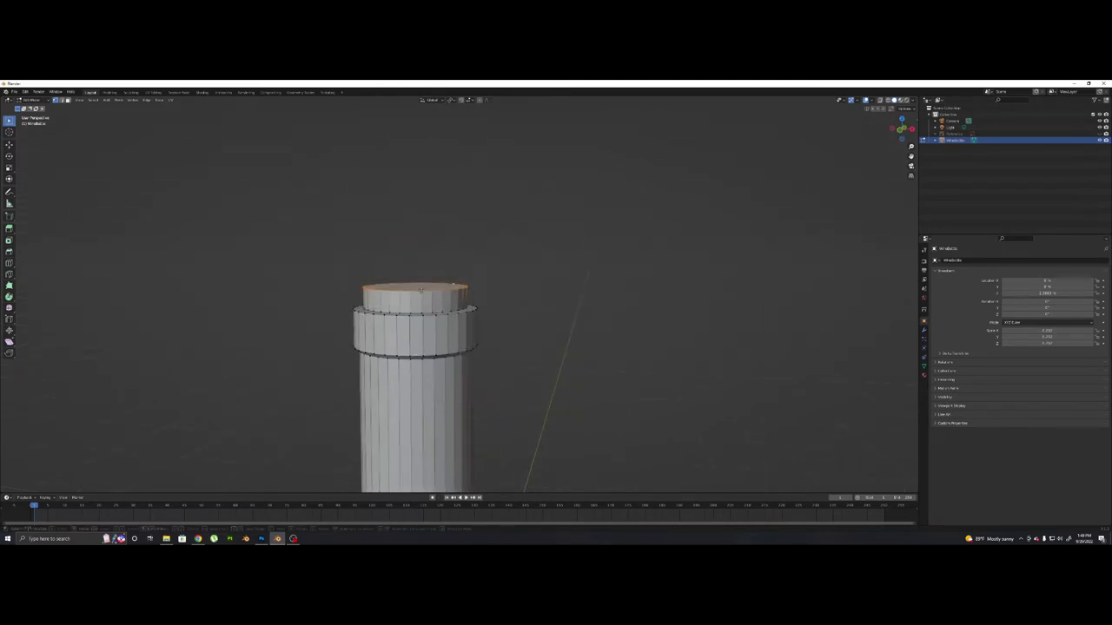
key(e)
click(430, 196)
key(s)
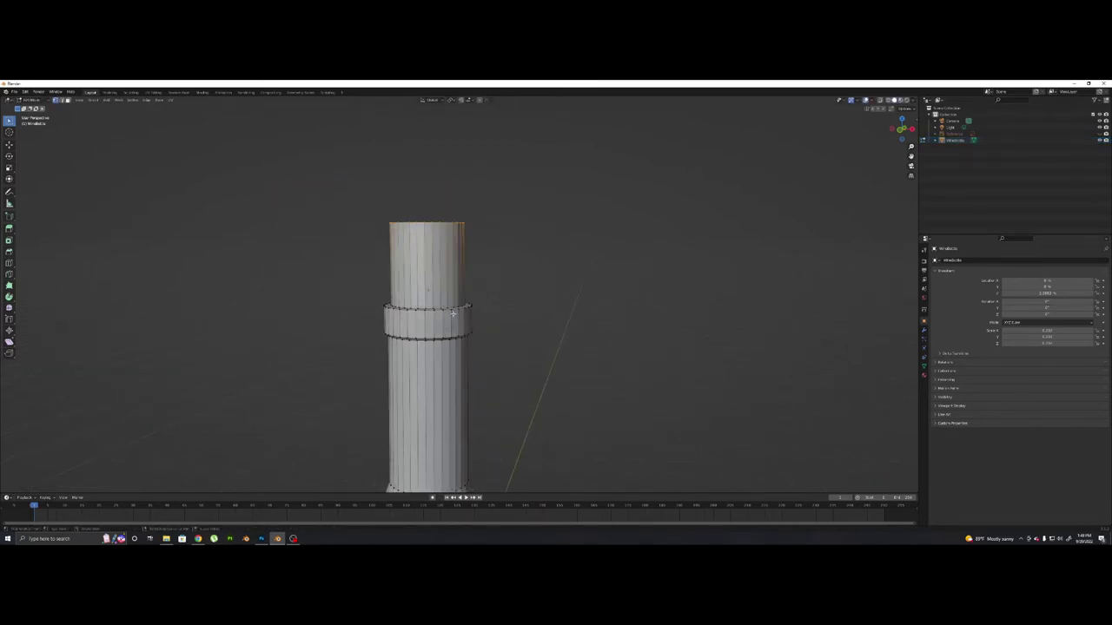
key(ctrl+z)
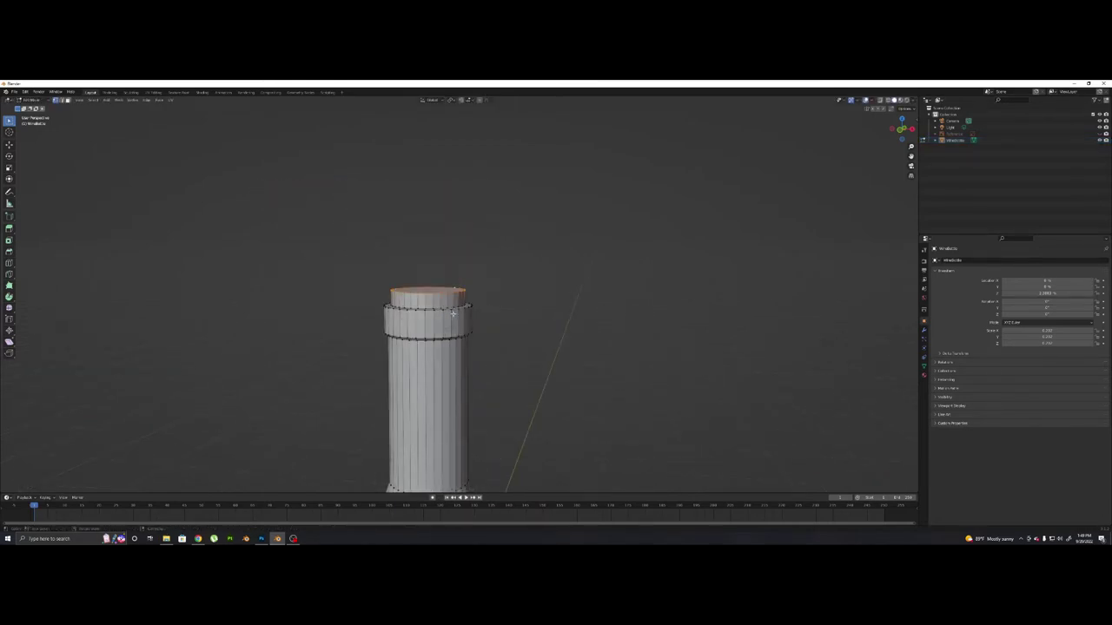
Step: Switch to the front view of the bottle's neck and to face selection mode
key(grave)
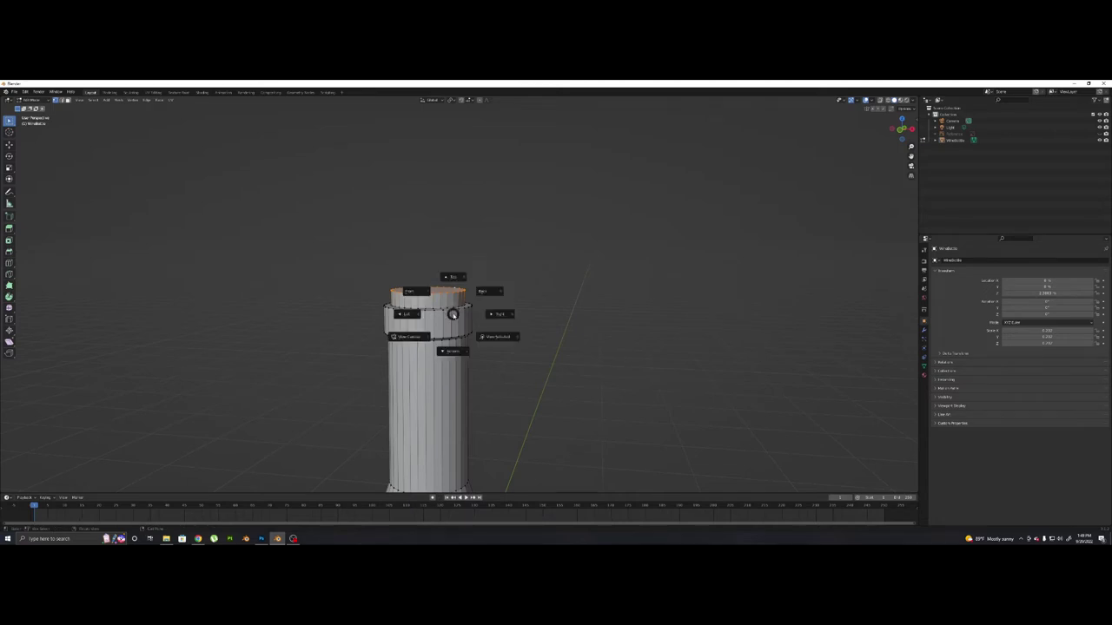
click(415, 290)
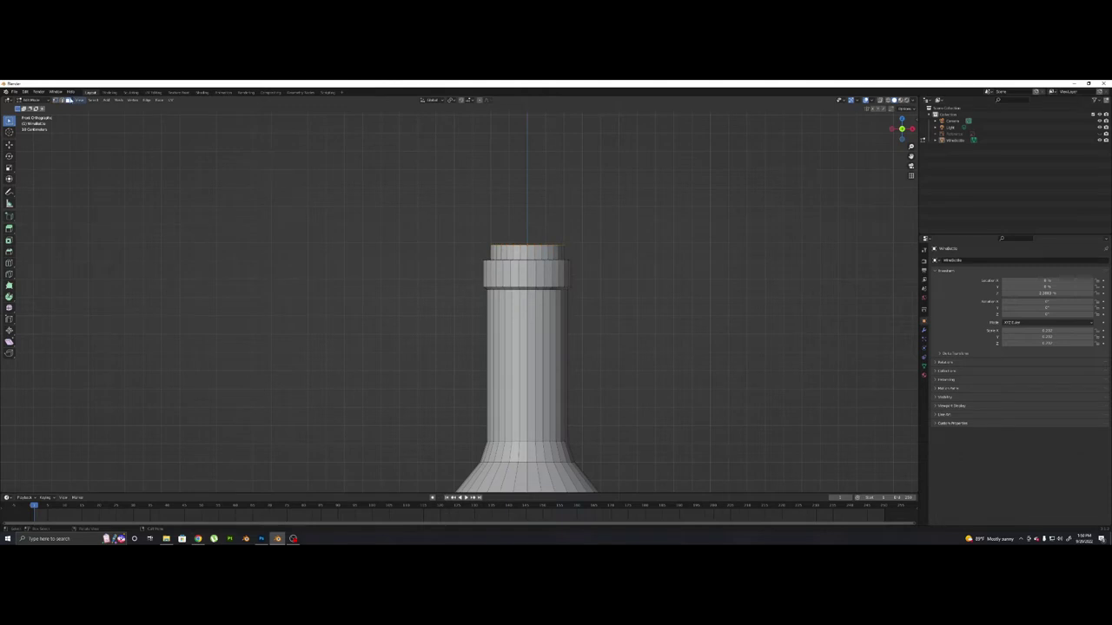
shift+middle_drag(246, 173, 94, 198)
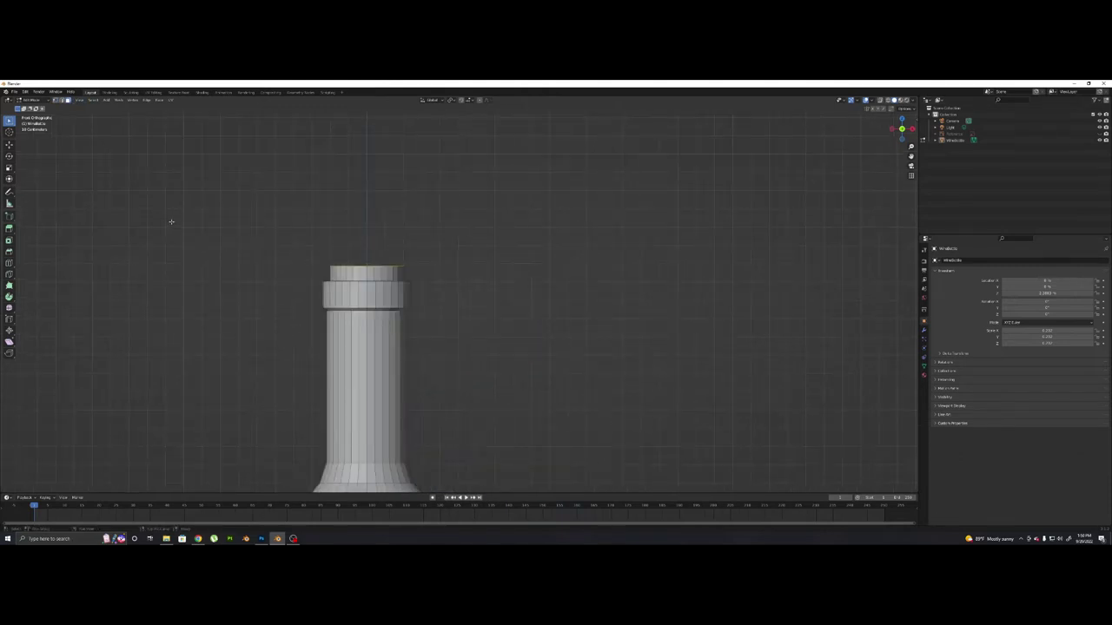